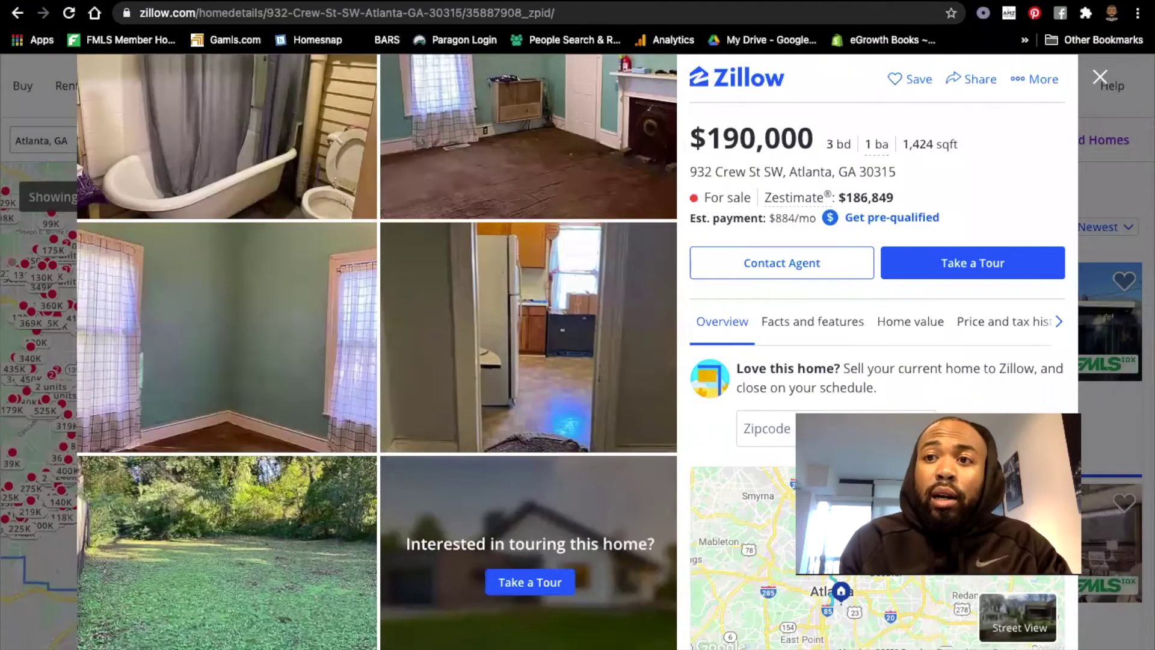
Open a new browser tab.
{"action": "key", "text": "ctrl+t"}
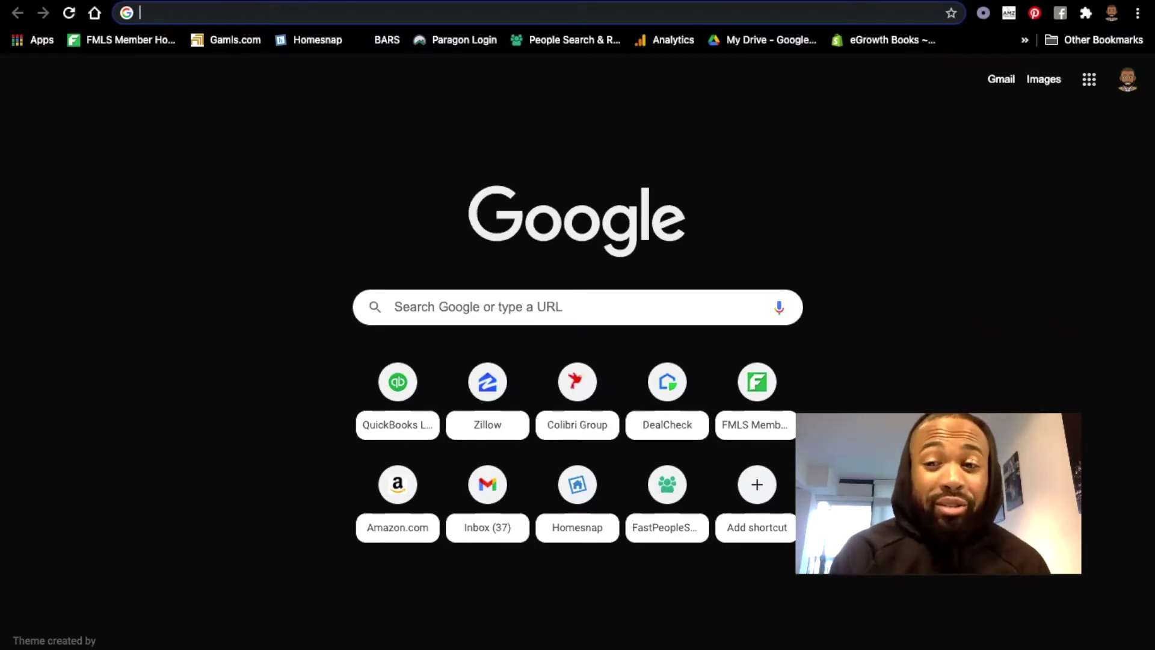
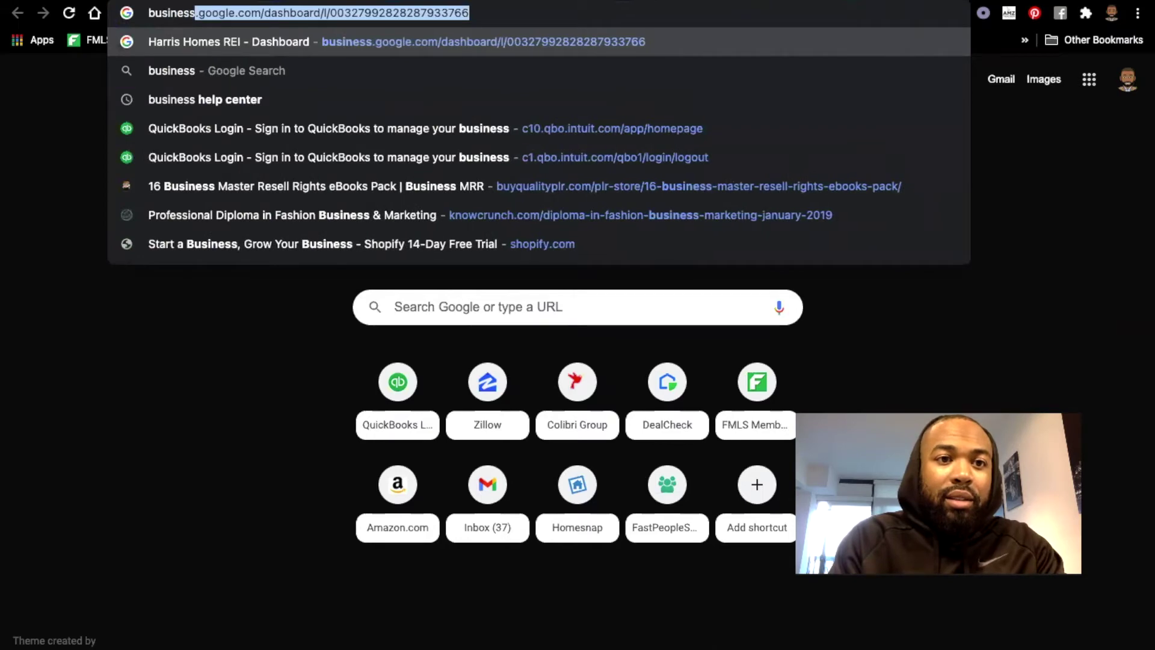
Search Google for 'business help center' and open the Facebook Business Help Center result.
{"action": "key", "text": "Down"}
{"action": "key", "text": "Down"}
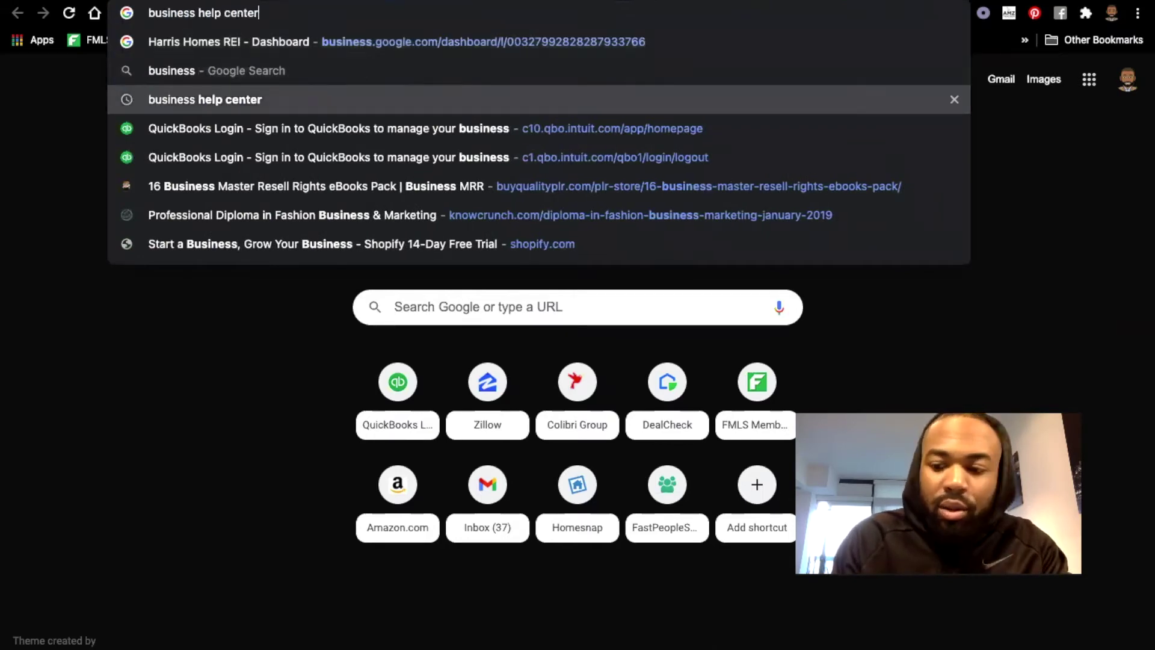
{"action": "key", "text": "Return"}
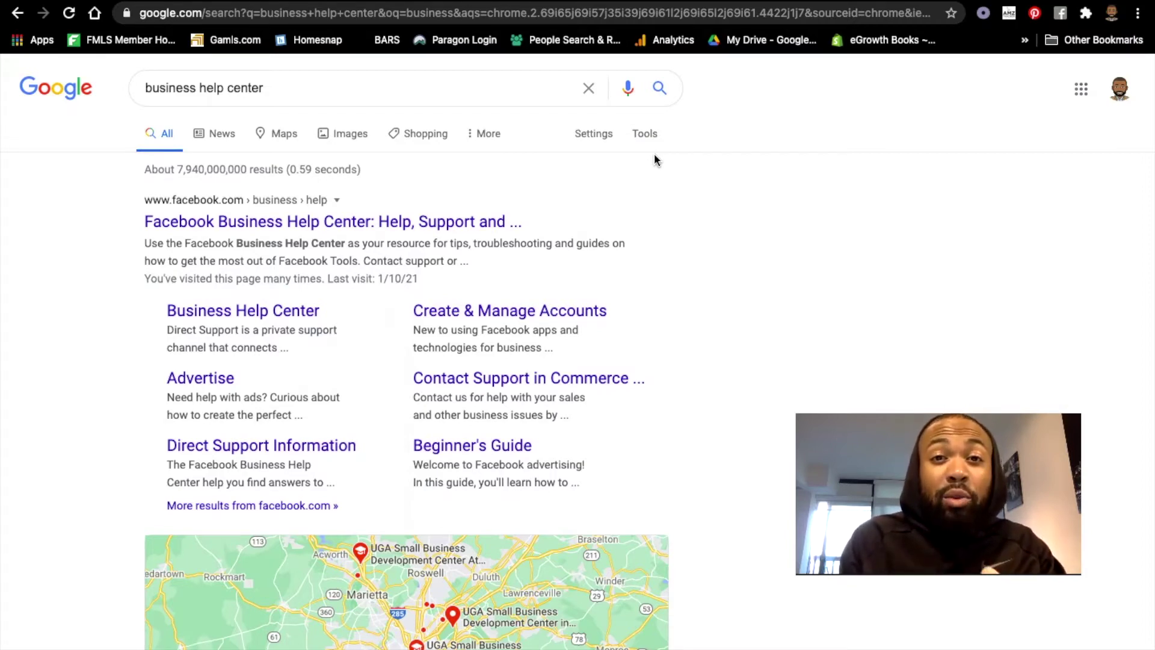
{"action": "scroll", "coordinate": [712, 298], "scroll_direction": "down", "scroll_amount": 1}
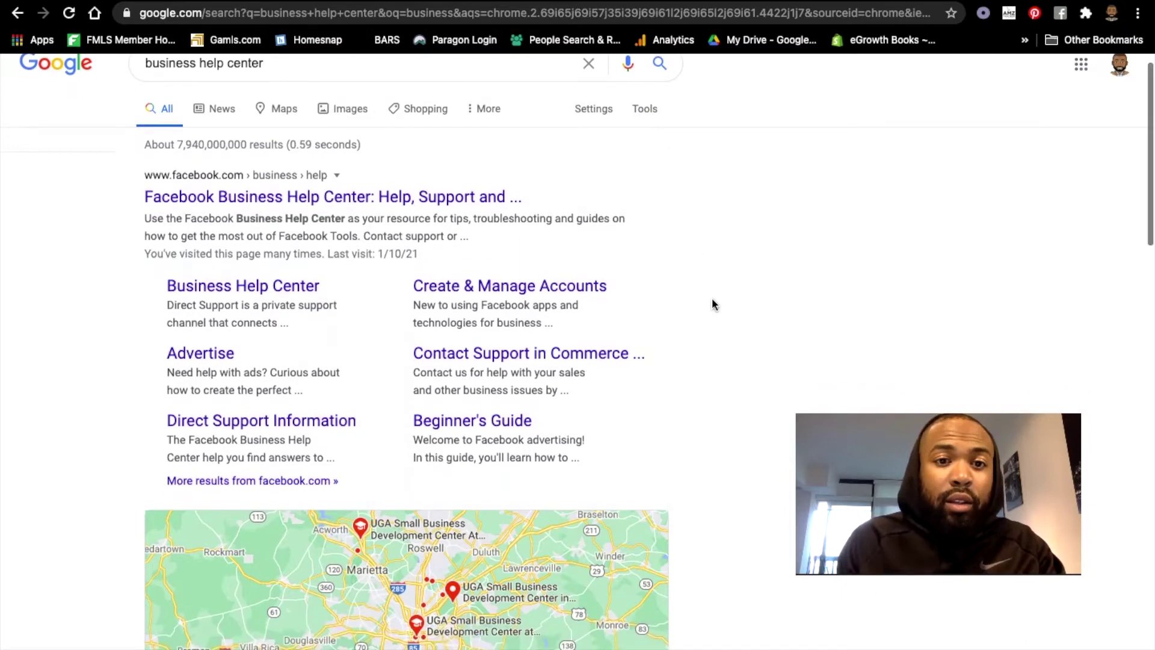
{"action": "left_click", "coordinate": [437, 208]}
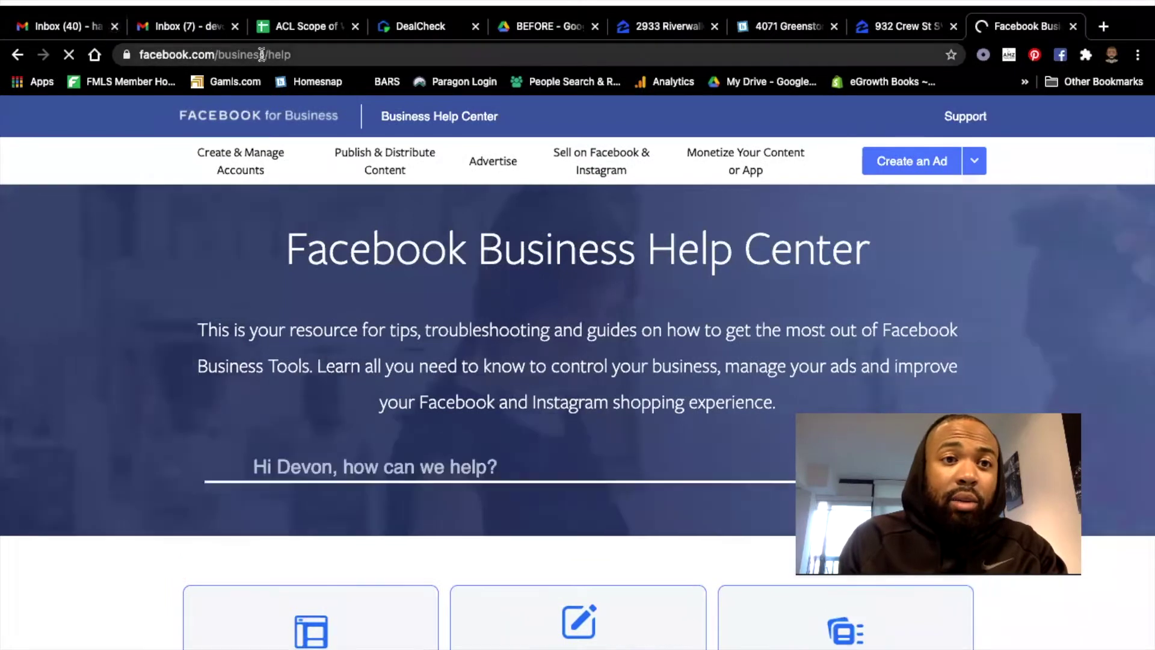
Search 'facebook business help center' from the address bar.
{"action": "left_click", "coordinate": [262, 13]}
{"action": "type", "text": "faceboo"}
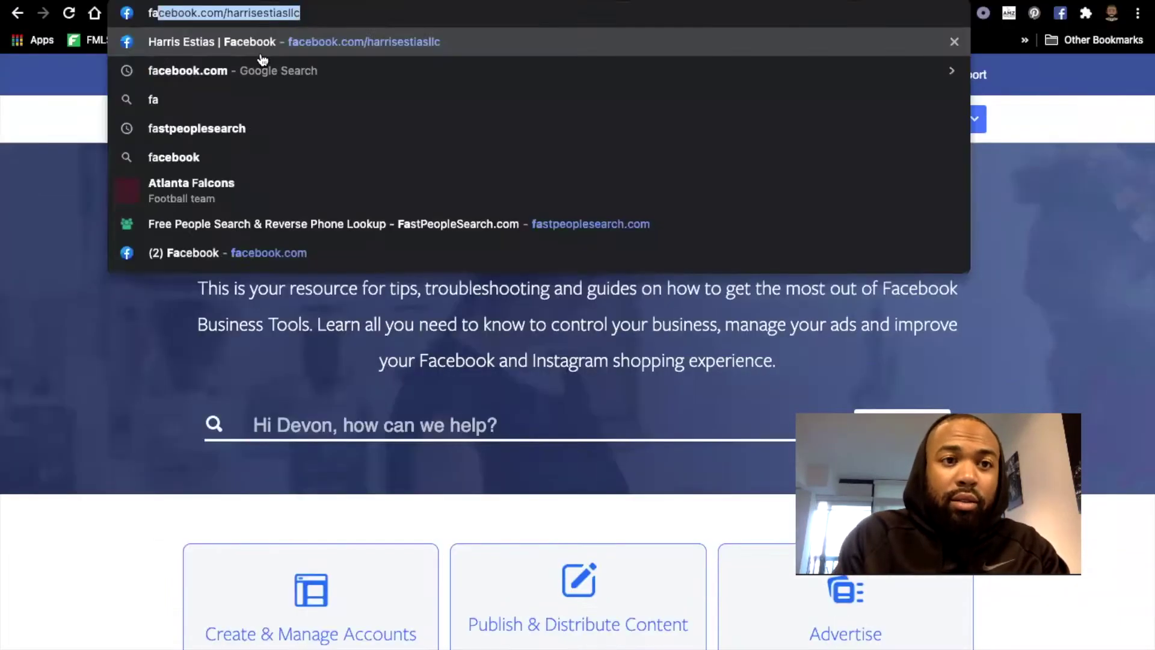
{"action": "type", "text": "k "}
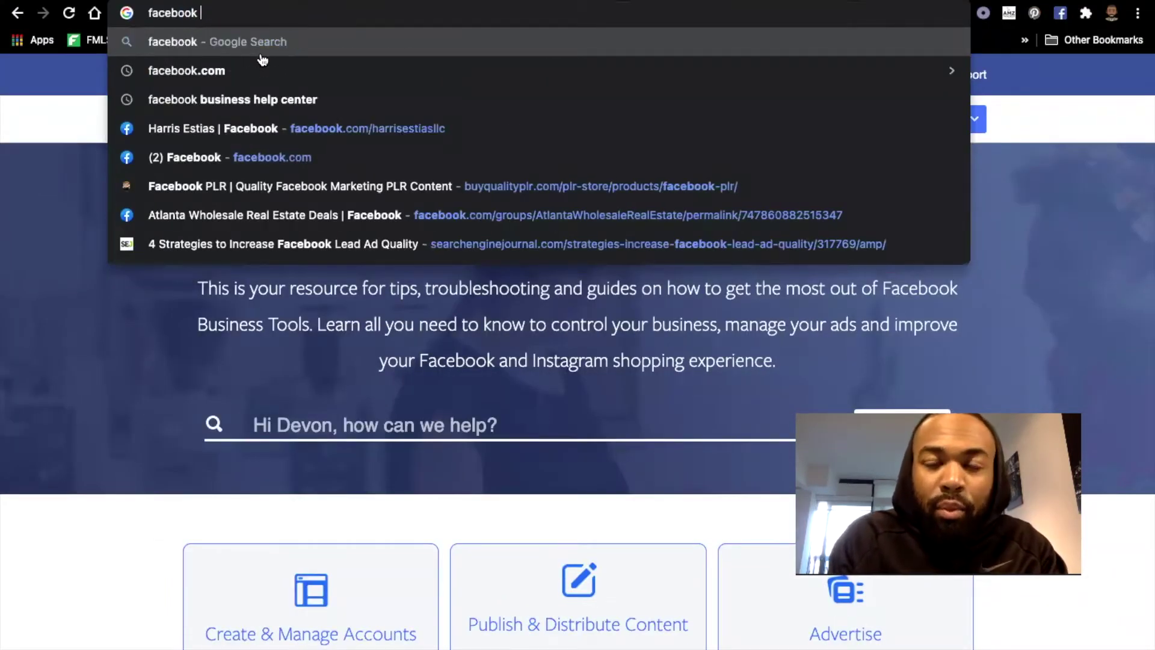
{"action": "type", "text": "bussine"}
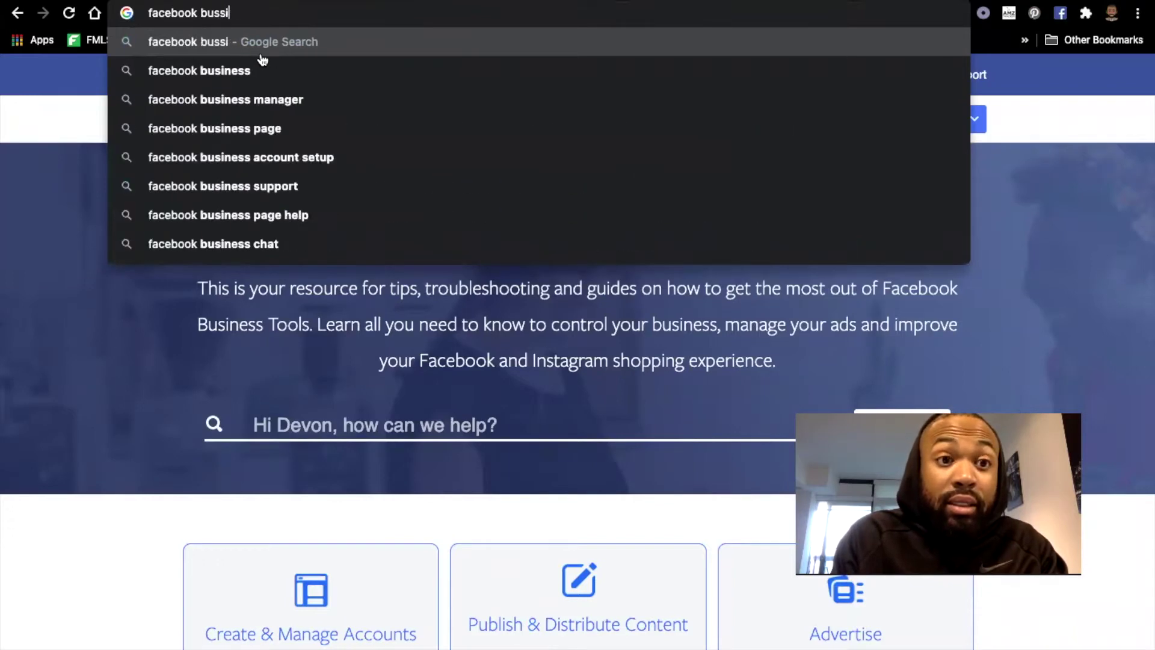
{"action": "key", "text": "BackSpace"}
{"action": "key", "text": "BackSpace"}
{"action": "key", "text": "BackSpace"}
{"action": "key", "text": "BackSpace"}
{"action": "type", "text": "iness help center"}
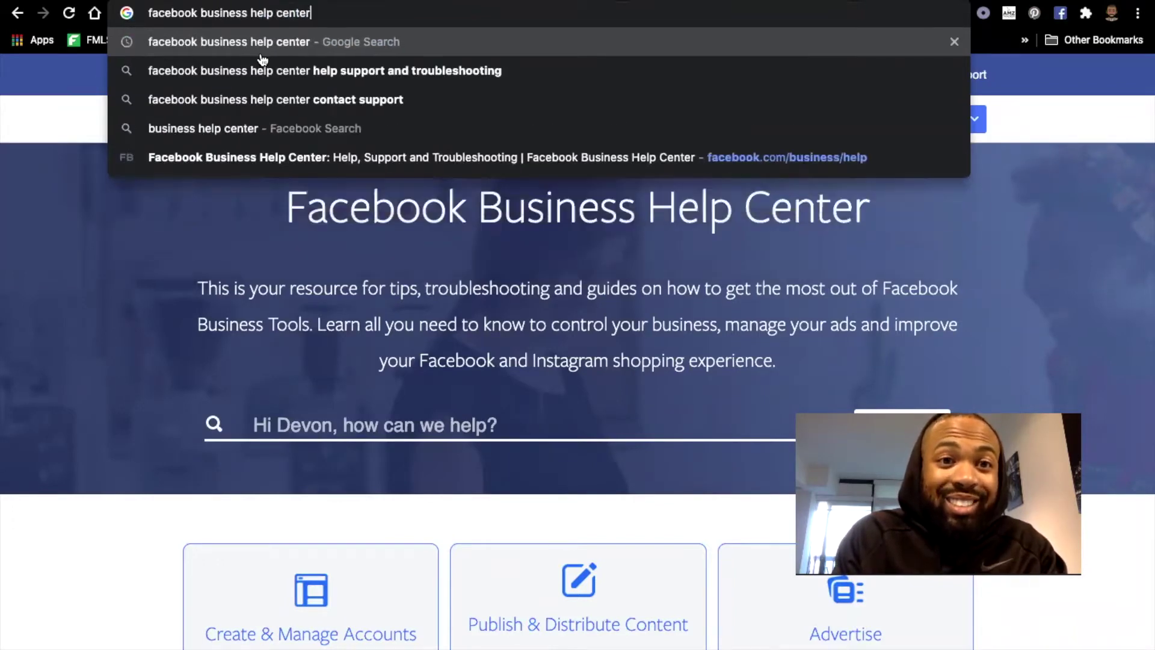
{"action": "key", "text": "Return"}
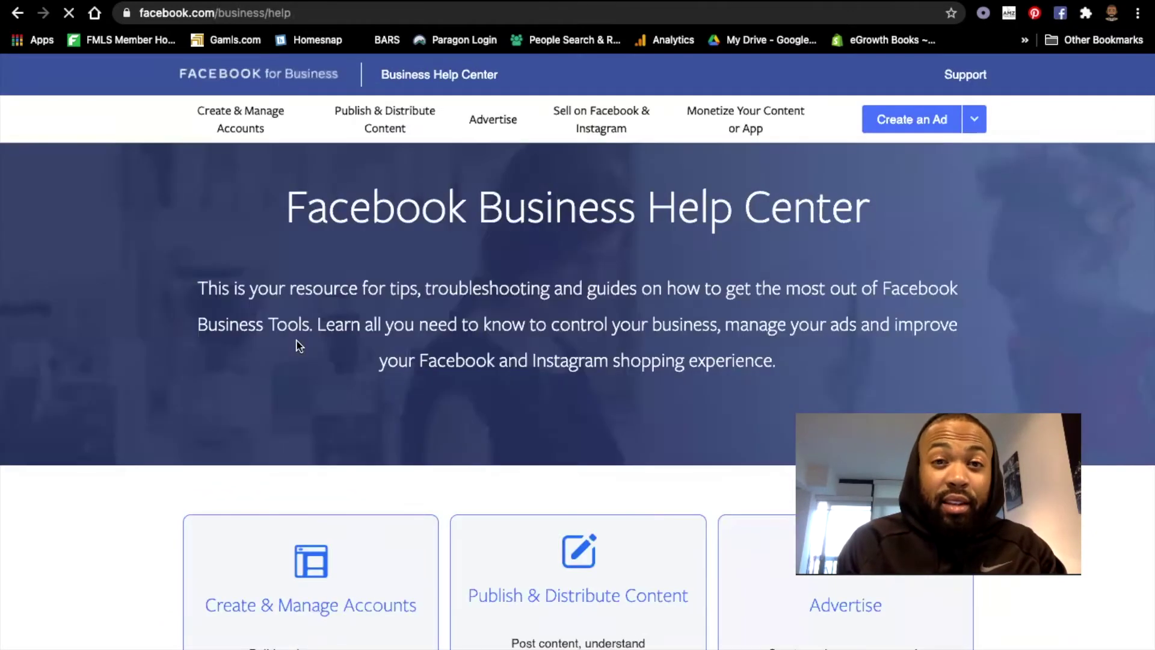
Open the Help Center's Support page and look over the list of common topics.
{"action": "left_click", "coordinate": [960, 76]}
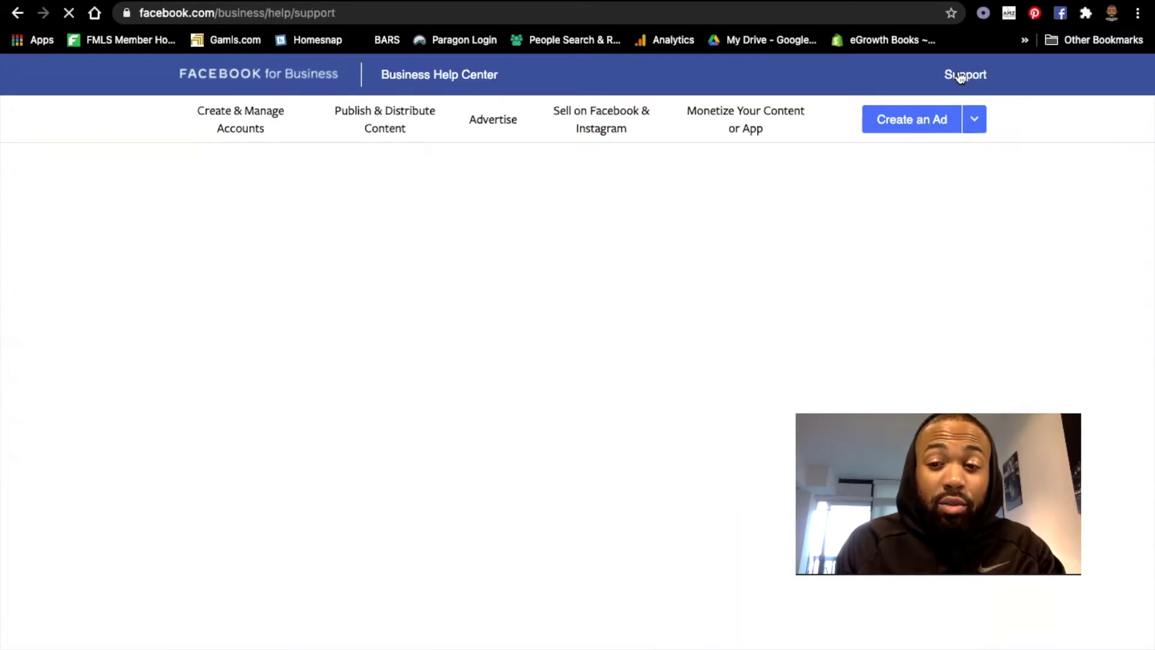
{"action": "scroll", "coordinate": [590, 388], "scroll_direction": "down", "scroll_amount": 9}
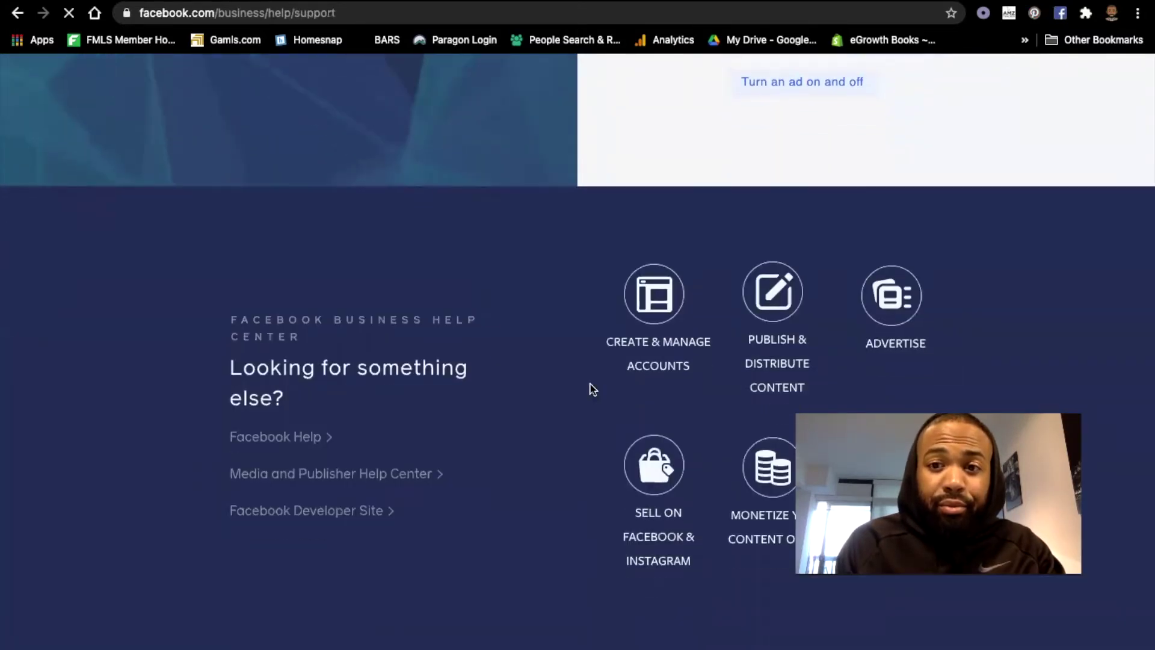
{"action": "scroll", "coordinate": [589, 389], "scroll_direction": "up", "scroll_amount": 9}
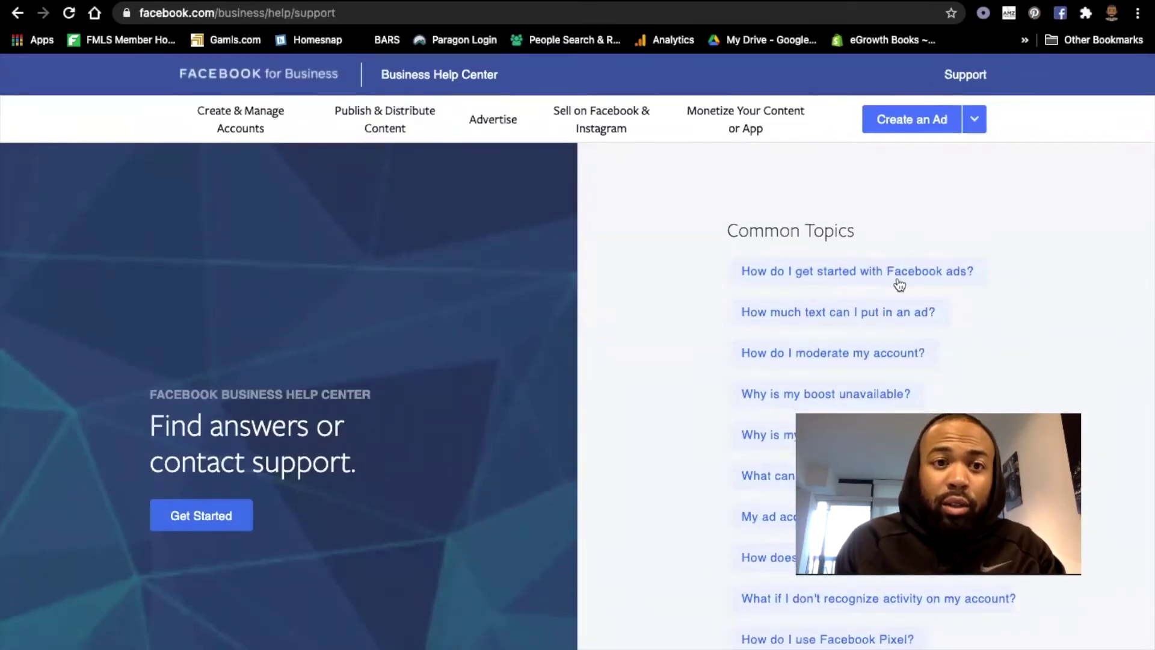
{"action": "scroll", "coordinate": [675, 327], "scroll_direction": "down", "scroll_amount": 1}
{"action": "scroll", "coordinate": [675, 327], "scroll_direction": "down", "scroll_amount": 1}
{"action": "scroll", "coordinate": [675, 327], "scroll_direction": "up", "scroll_amount": 2}
Start the guided contact-support flow and pick Ads as the help category.
{"action": "left_click", "coordinate": [218, 517]}
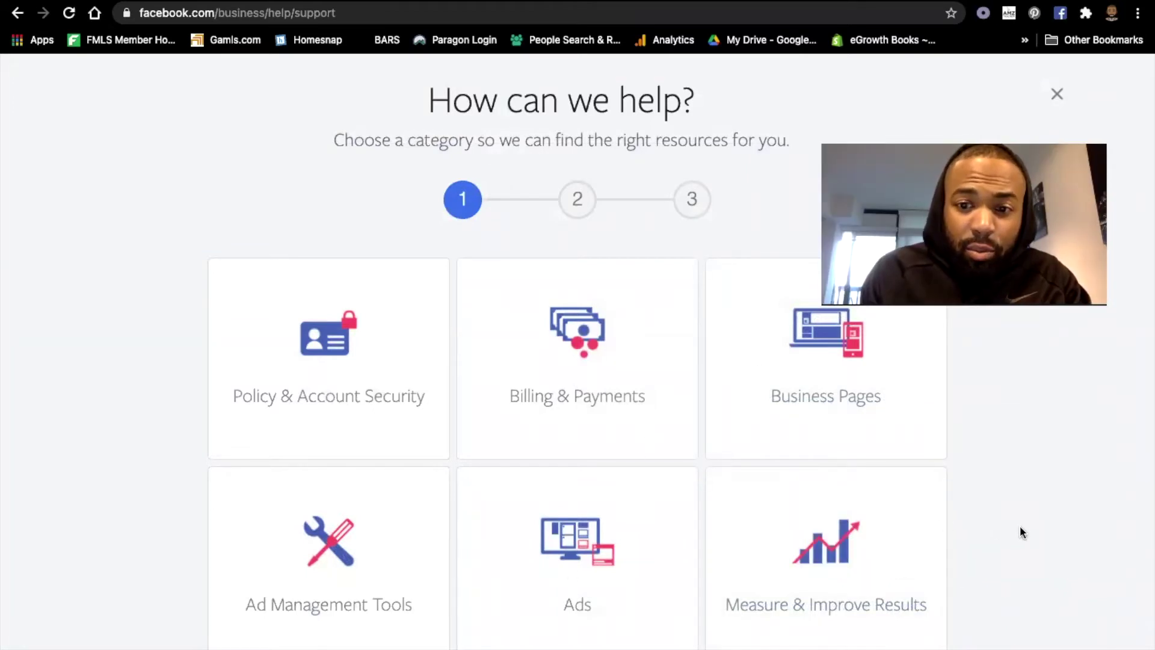
{"action": "left_click", "coordinate": [628, 575]}
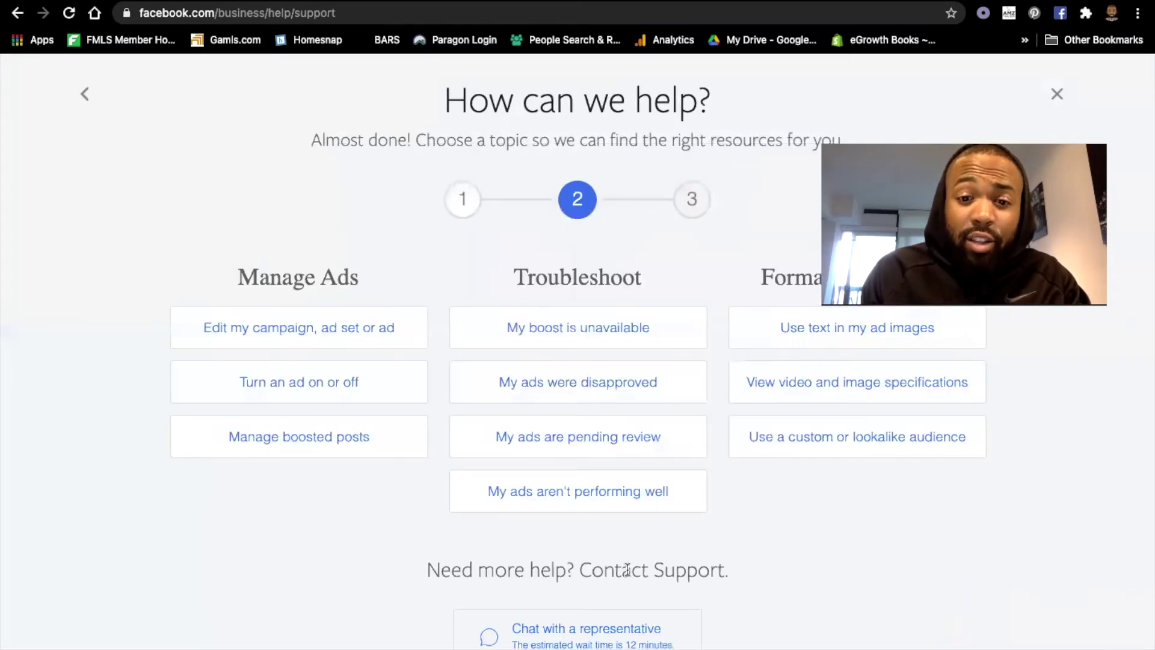
{"action": "scroll", "coordinate": [824, 595], "scroll_direction": "down", "scroll_amount": 1}
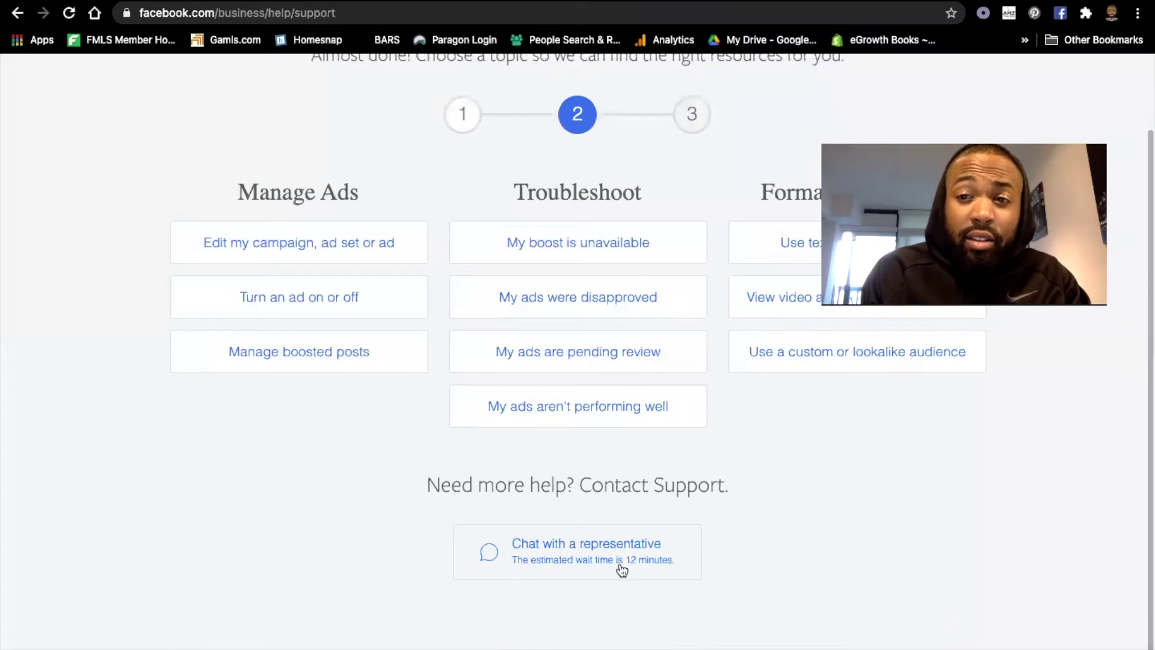
{"action": "scroll", "coordinate": [624, 566], "scroll_direction": "up", "scroll_amount": 5}
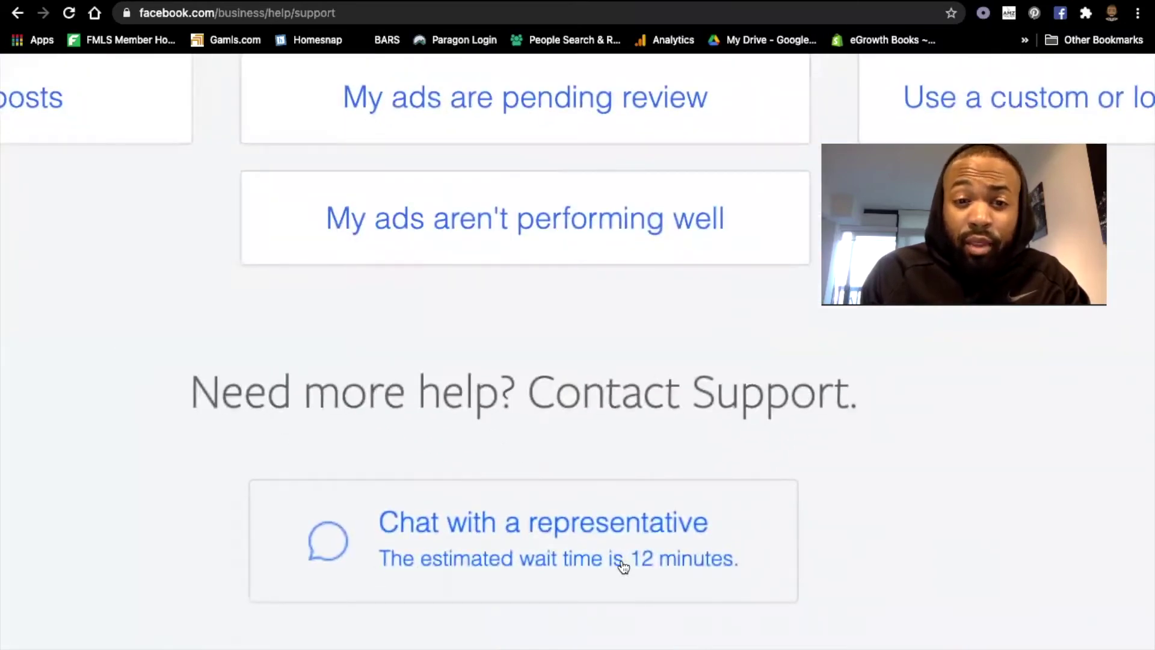
{"action": "scroll", "coordinate": [632, 373], "scroll_direction": "up", "scroll_amount": 3}
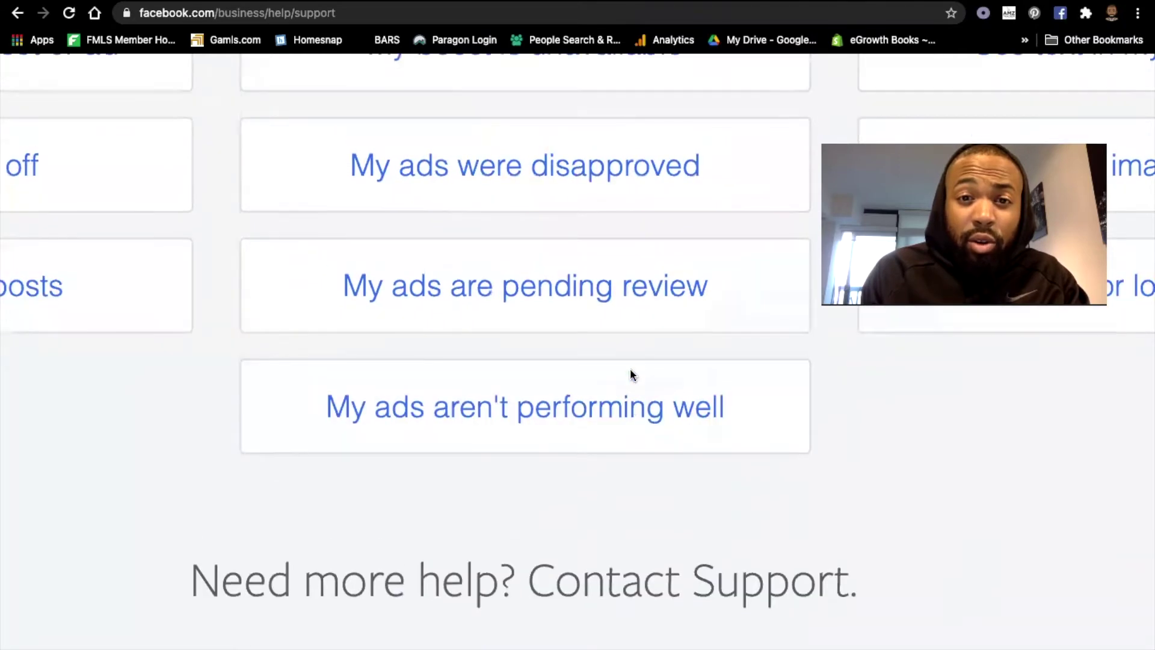
{"action": "scroll", "coordinate": [633, 376], "scroll_direction": "down", "scroll_amount": 3}
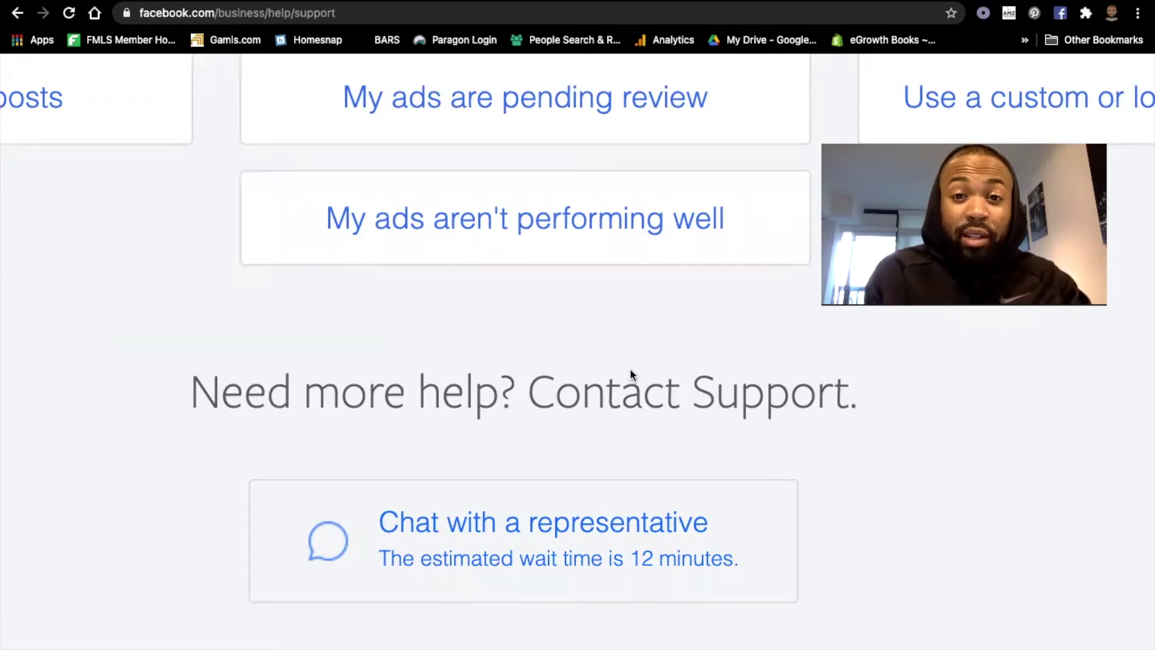
{"action": "key", "text": "ctrl+0"}
{"action": "scroll", "coordinate": [630, 369], "scroll_direction": "up", "scroll_amount": 2}
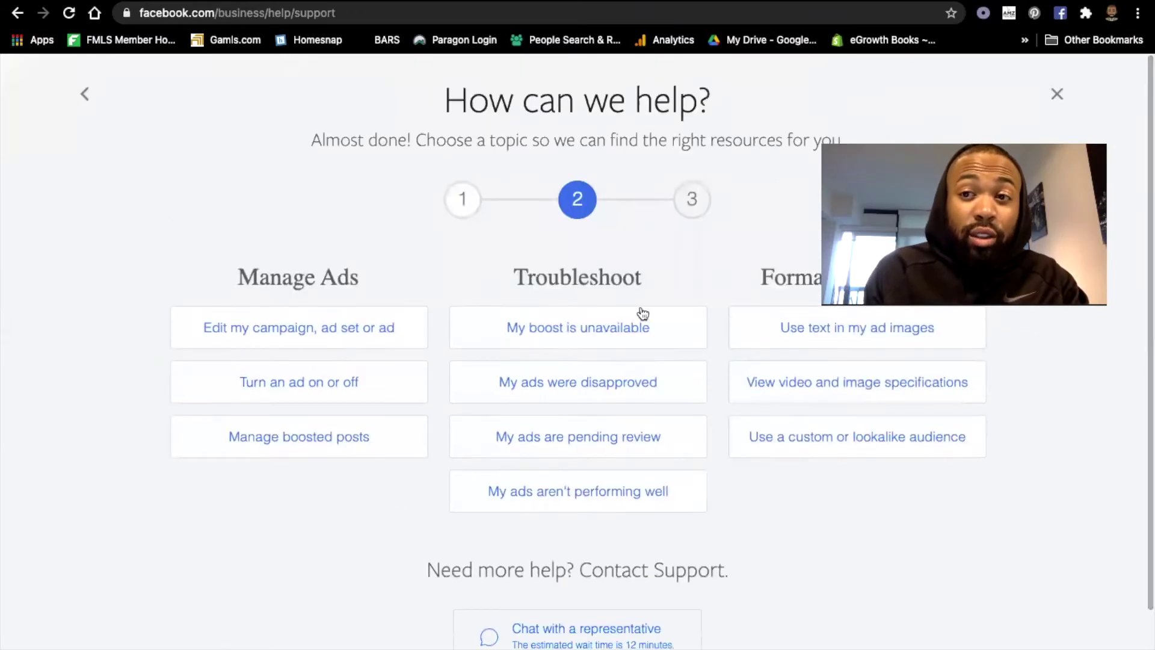
Restart the help guide, choose Ads again, and start a chat with a representative.
{"action": "left_click", "coordinate": [468, 214]}
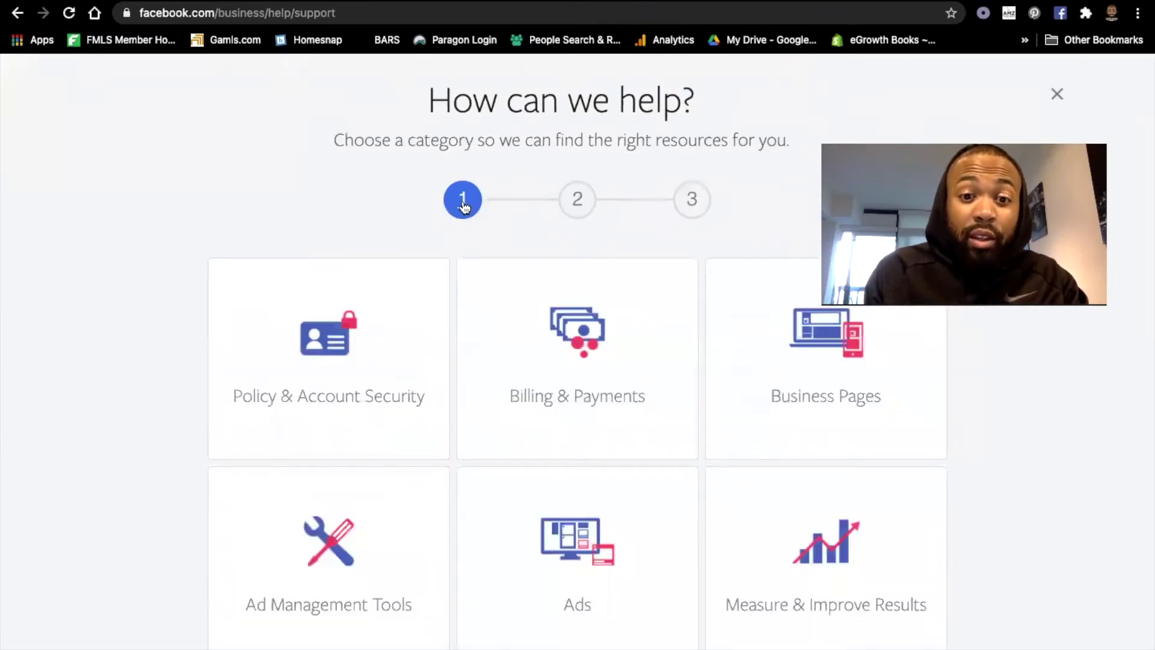
{"action": "left_click", "coordinate": [1063, 93]}
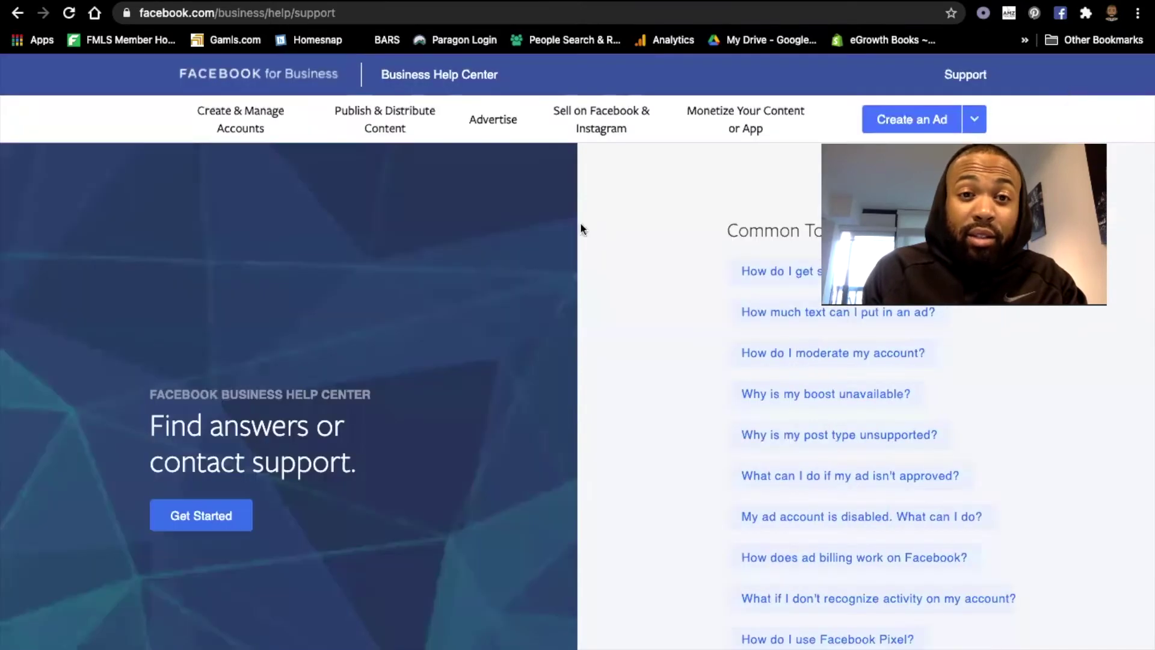
{"action": "mouse_move", "coordinate": [700, 133]}
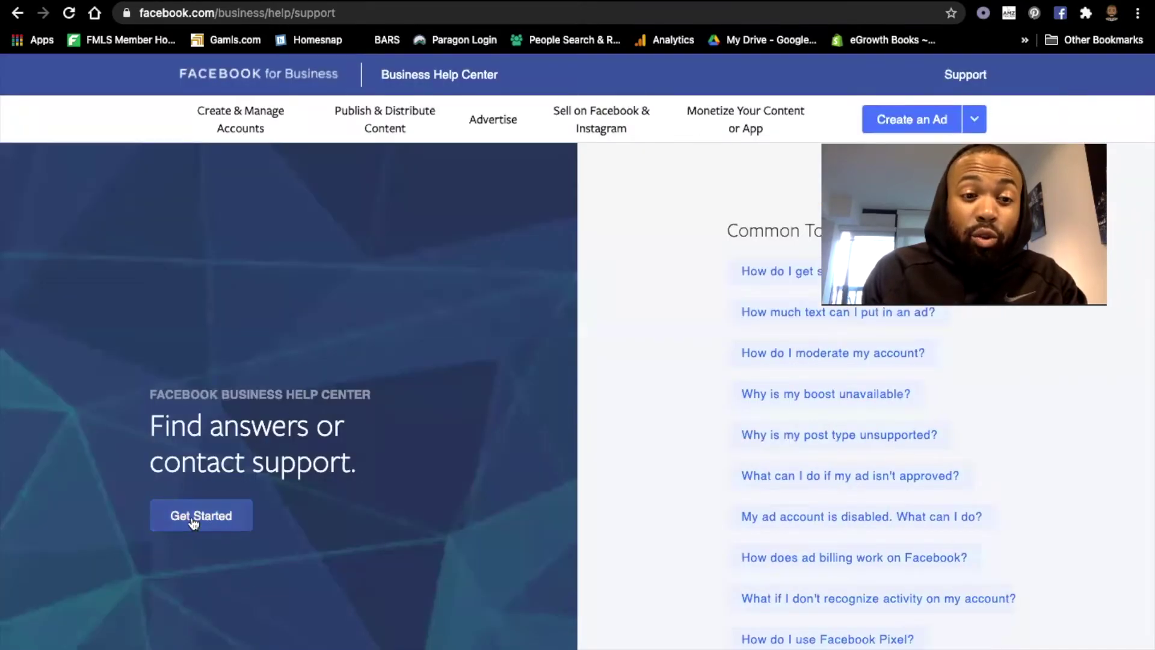
{"action": "left_click", "coordinate": [191, 518]}
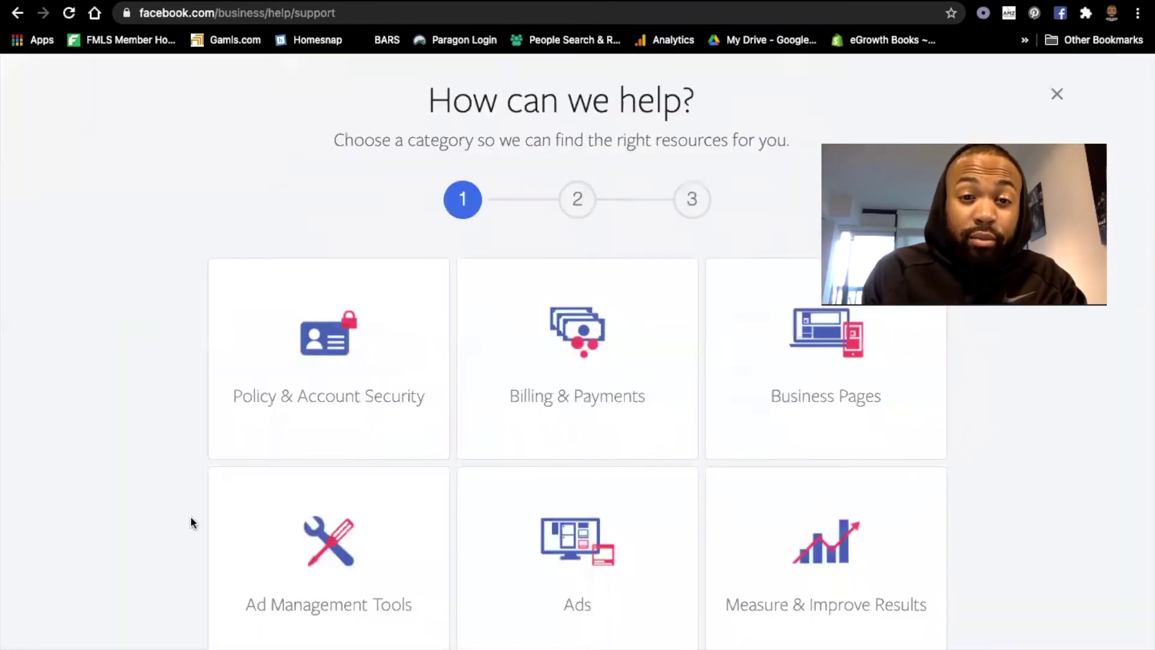
{"action": "left_click", "coordinate": [594, 589]}
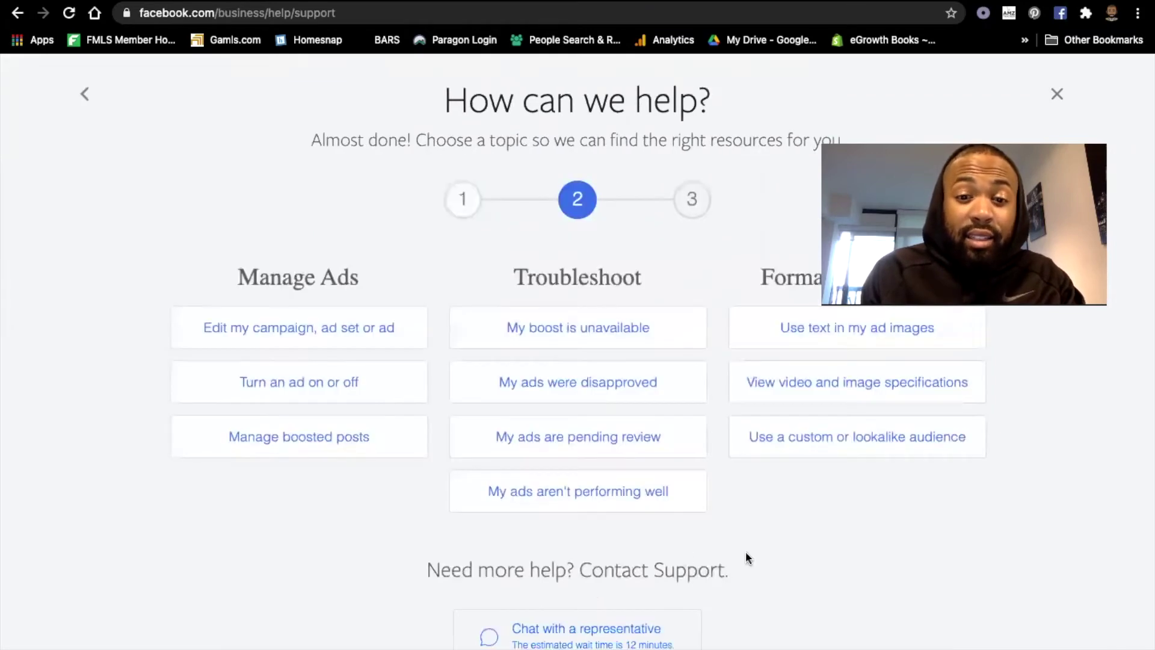
{"action": "scroll", "coordinate": [745, 551], "scroll_direction": "down", "scroll_amount": 2}
{"action": "left_click", "coordinate": [617, 550]}
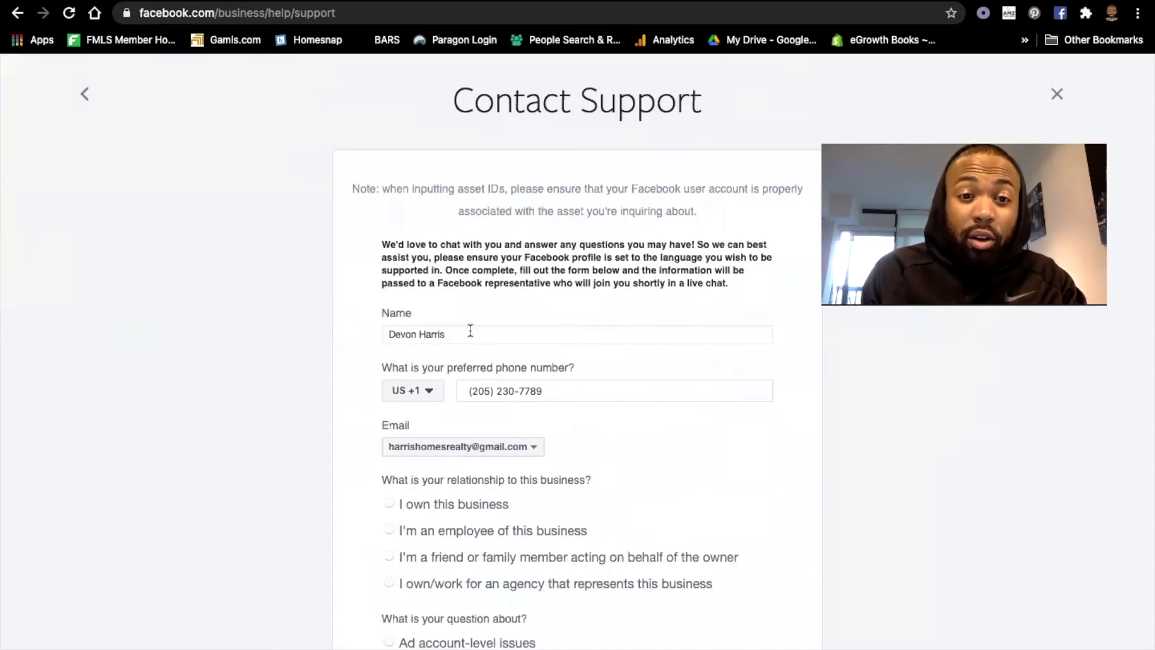
Fill the Ad Account ID field with the saved ad account ID suggestion.
{"action": "scroll", "coordinate": [644, 387], "scroll_direction": "down", "scroll_amount": 1}
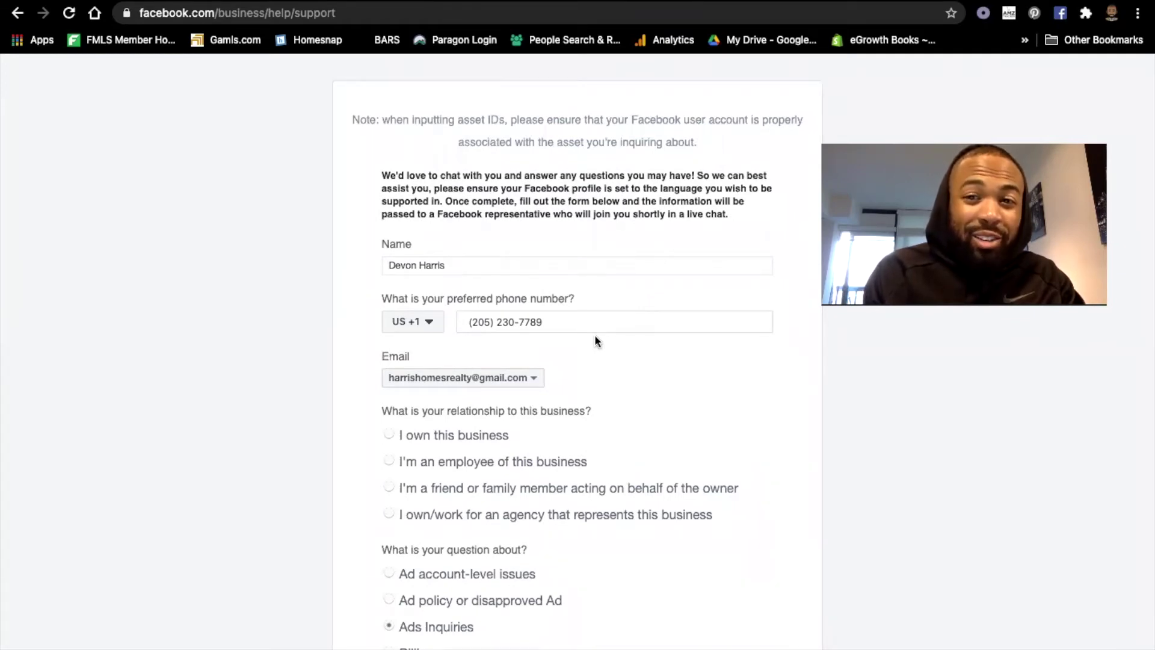
{"action": "scroll", "coordinate": [596, 341], "scroll_direction": "down", "scroll_amount": 1}
{"action": "scroll", "coordinate": [595, 341], "scroll_direction": "down", "scroll_amount": 1}
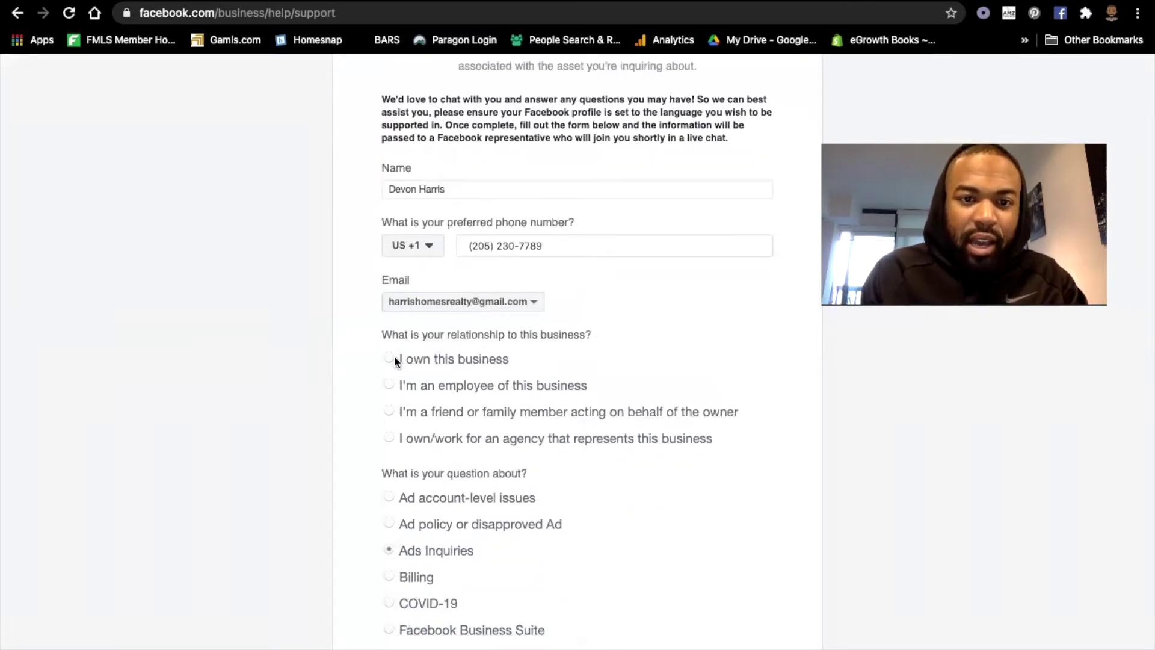
{"action": "scroll", "coordinate": [570, 437], "scroll_direction": "down", "scroll_amount": 2}
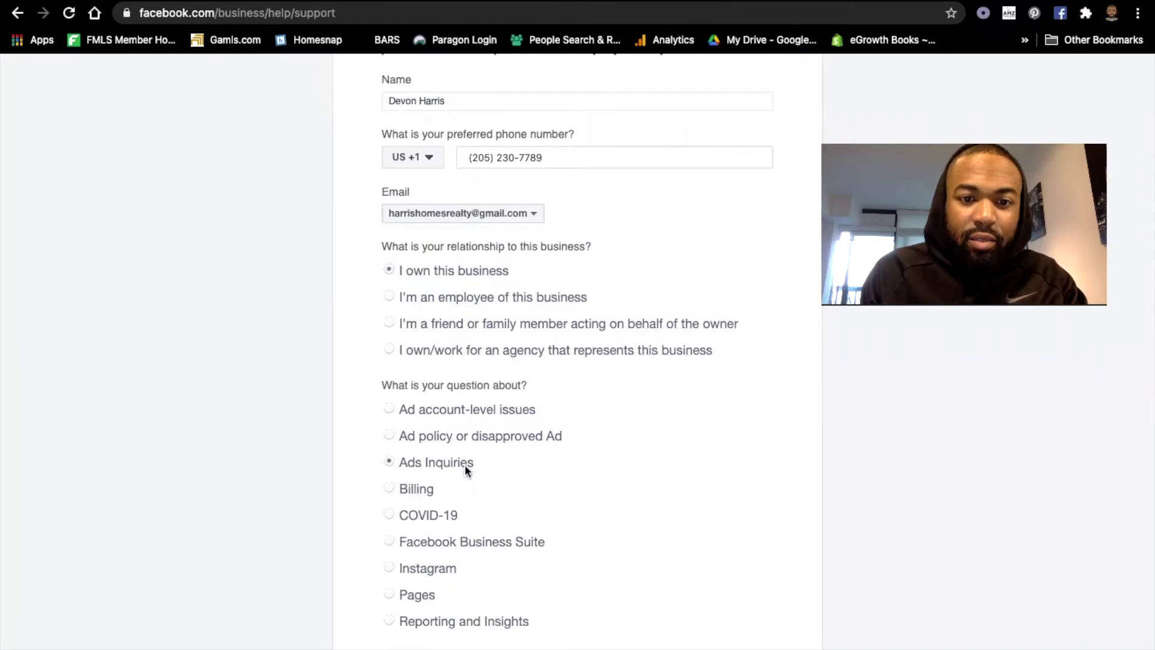
{"action": "scroll", "coordinate": [464, 465], "scroll_direction": "down", "scroll_amount": 1}
{"action": "scroll", "coordinate": [541, 445], "scroll_direction": "down", "scroll_amount": 3}
{"action": "left_click", "coordinate": [448, 413]}
{"action": "left_click", "coordinate": [448, 443]}
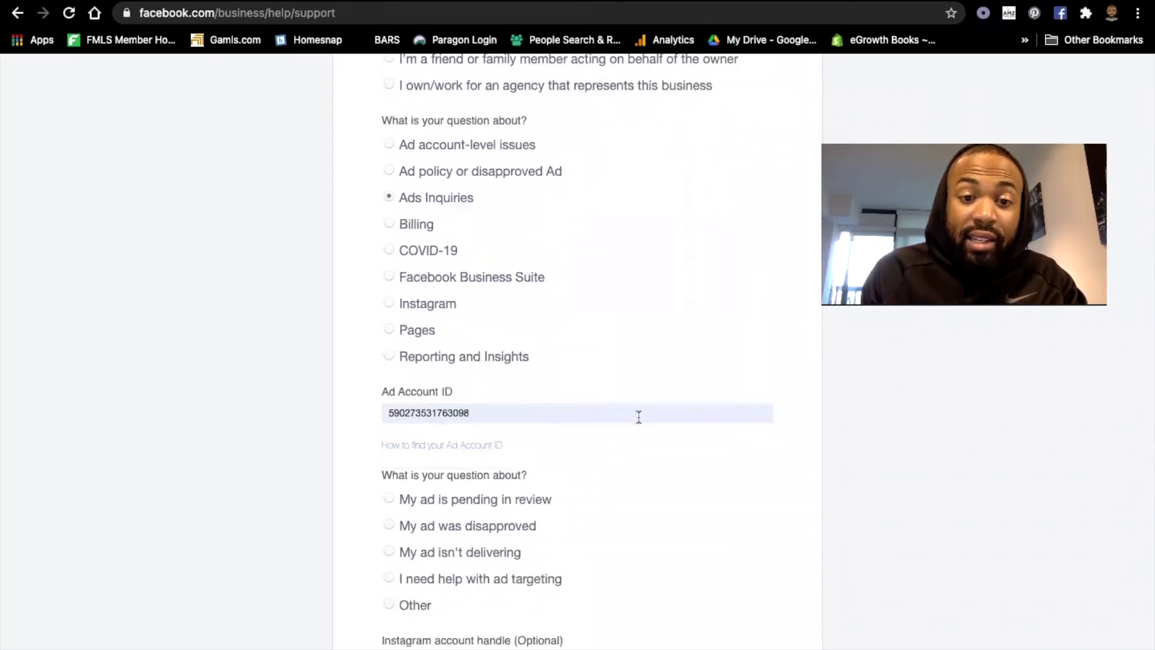
Choose 'My ad was disapproved' and move on to the Instagram handle and description fields.
{"action": "scroll", "coordinate": [637, 415], "scroll_direction": "down", "scroll_amount": 2}
{"action": "scroll", "coordinate": [639, 417], "scroll_direction": "down", "scroll_amount": 1}
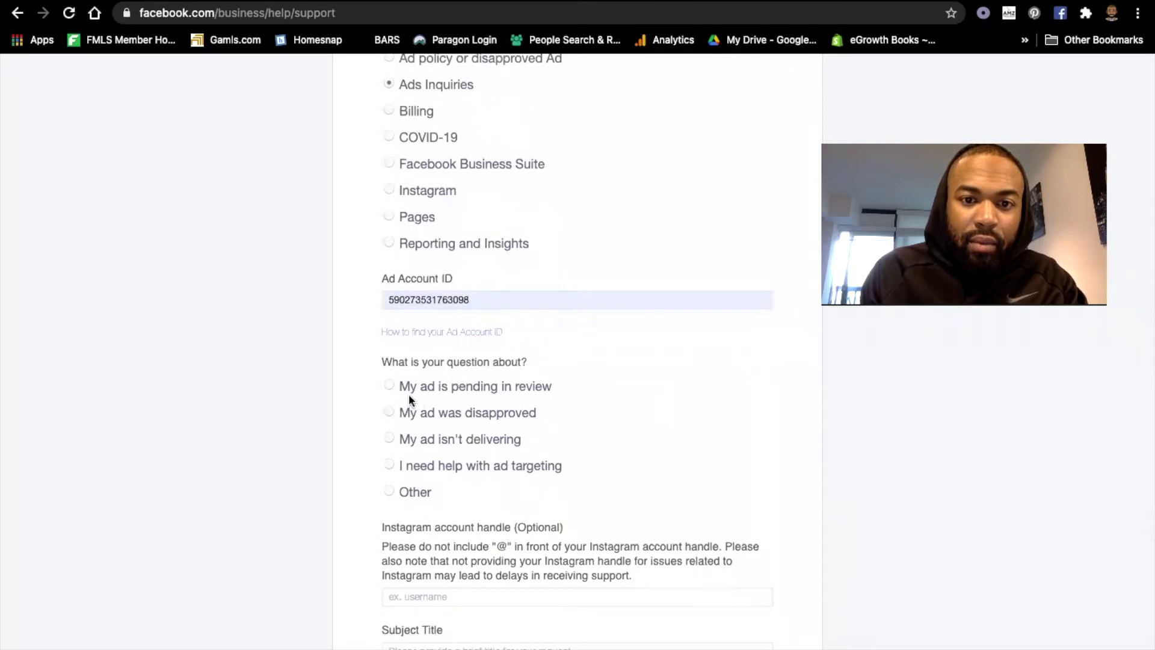
{"action": "left_click", "coordinate": [391, 412]}
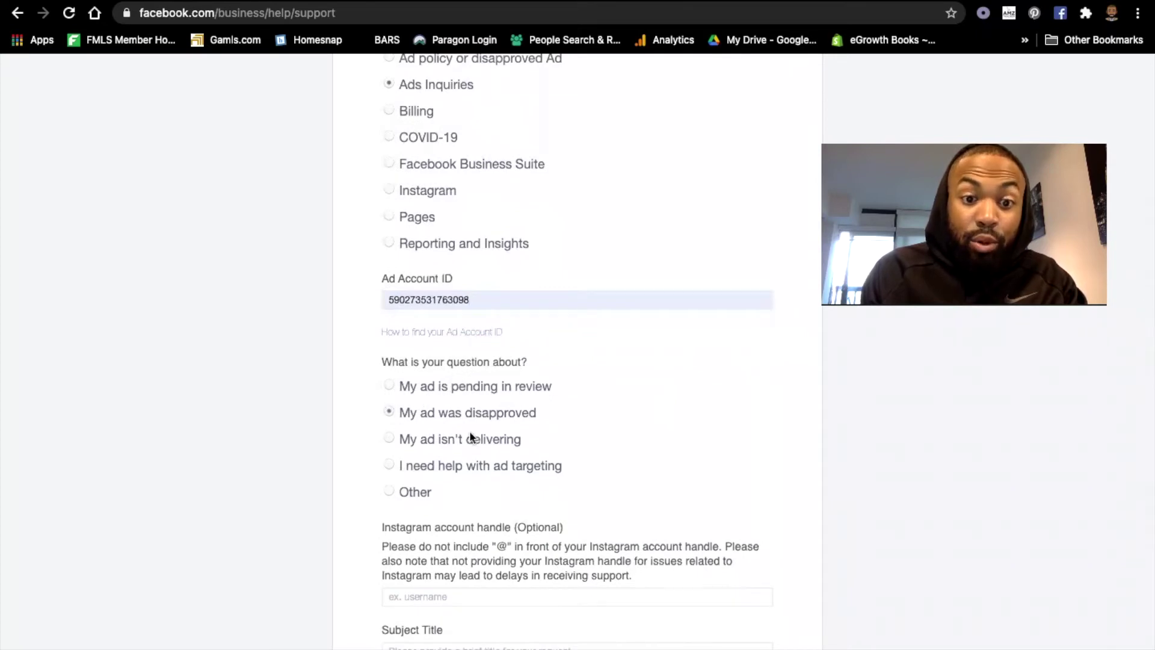
{"action": "scroll", "coordinate": [641, 463], "scroll_direction": "down", "scroll_amount": 4}
{"action": "left_click", "coordinate": [479, 388]}
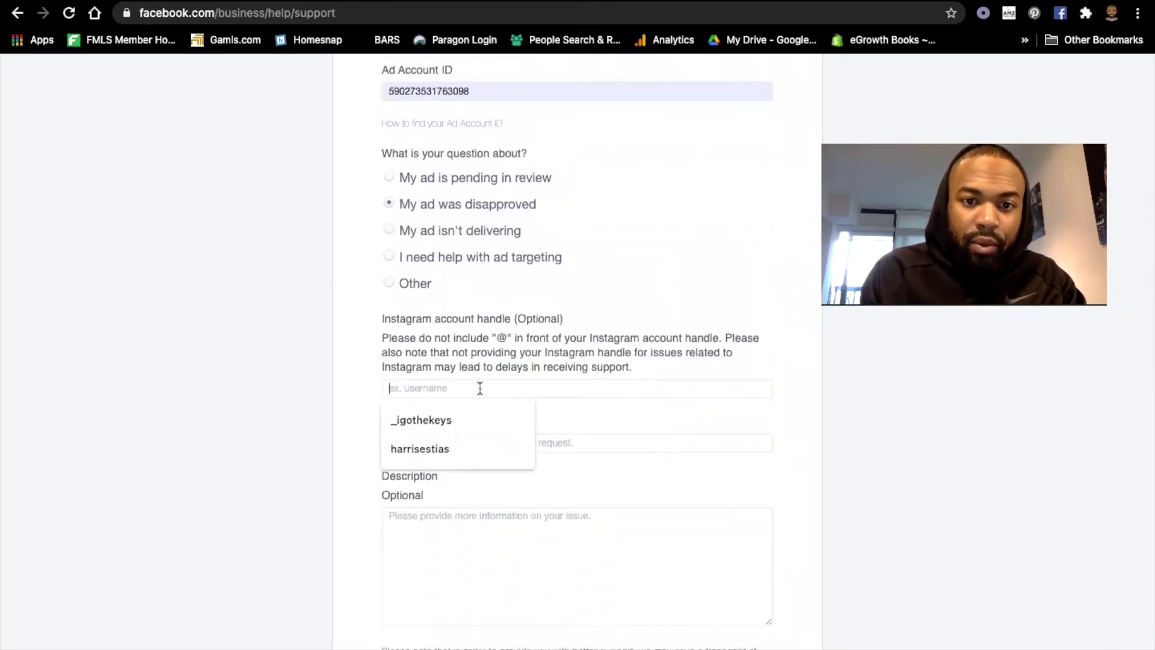
{"action": "scroll", "coordinate": [661, 394], "scroll_direction": "down", "scroll_amount": 3}
{"action": "left_click", "coordinate": [653, 379]}
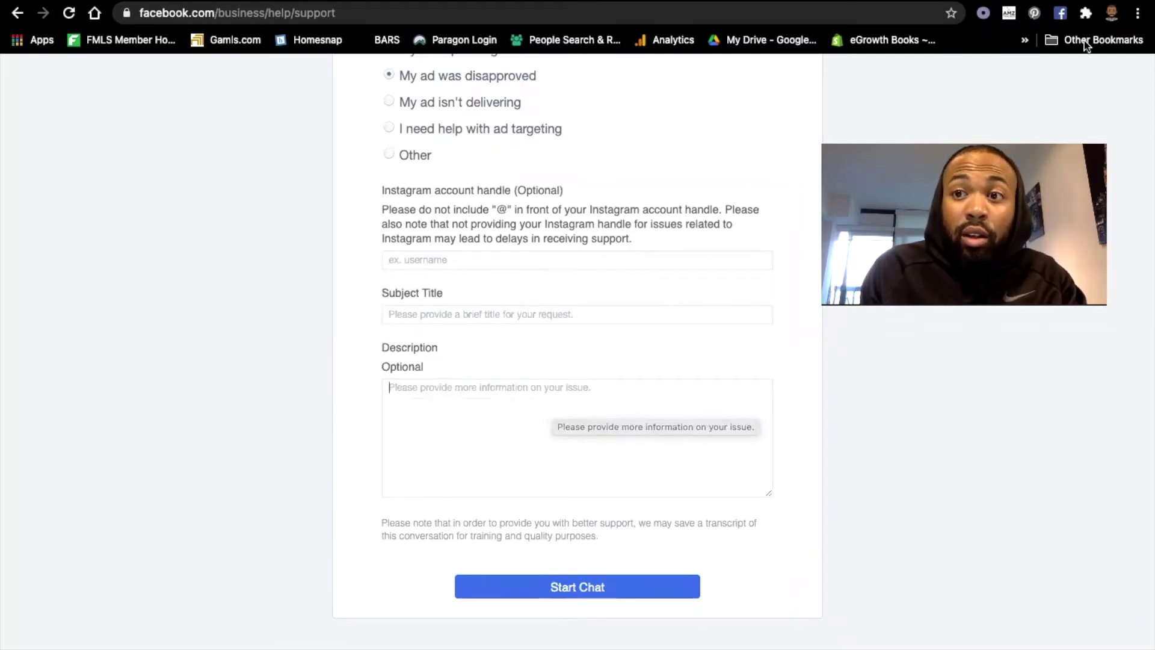
In a new tab, search the web for facebook.com.
{"action": "key", "text": "ctrl+t"}
{"action": "type", "text": "faec"}
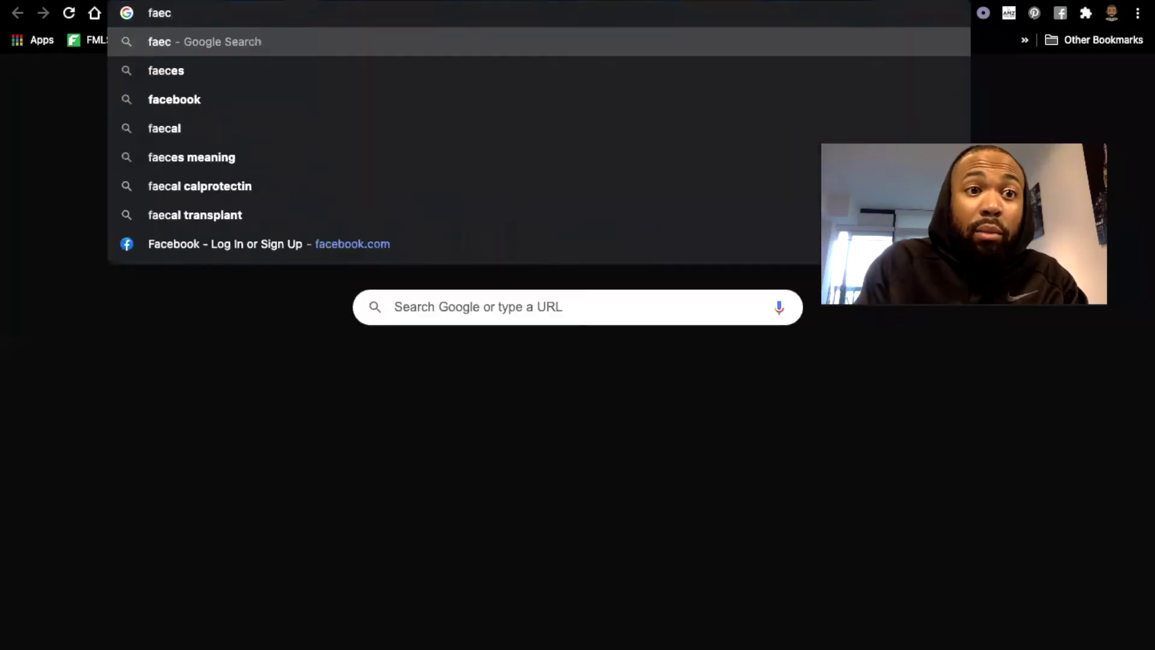
{"action": "key", "text": "BackSpace"}
{"action": "type", "text": "k"}
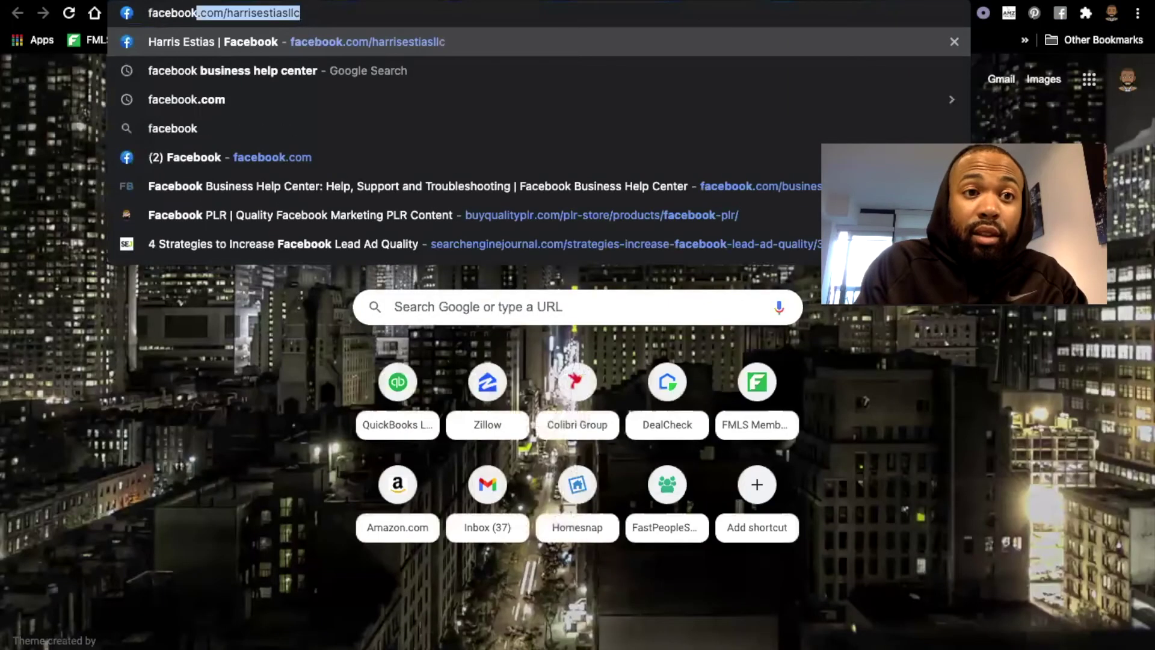
{"action": "type", "text": ".com"}
{"action": "key", "text": "Tab"}
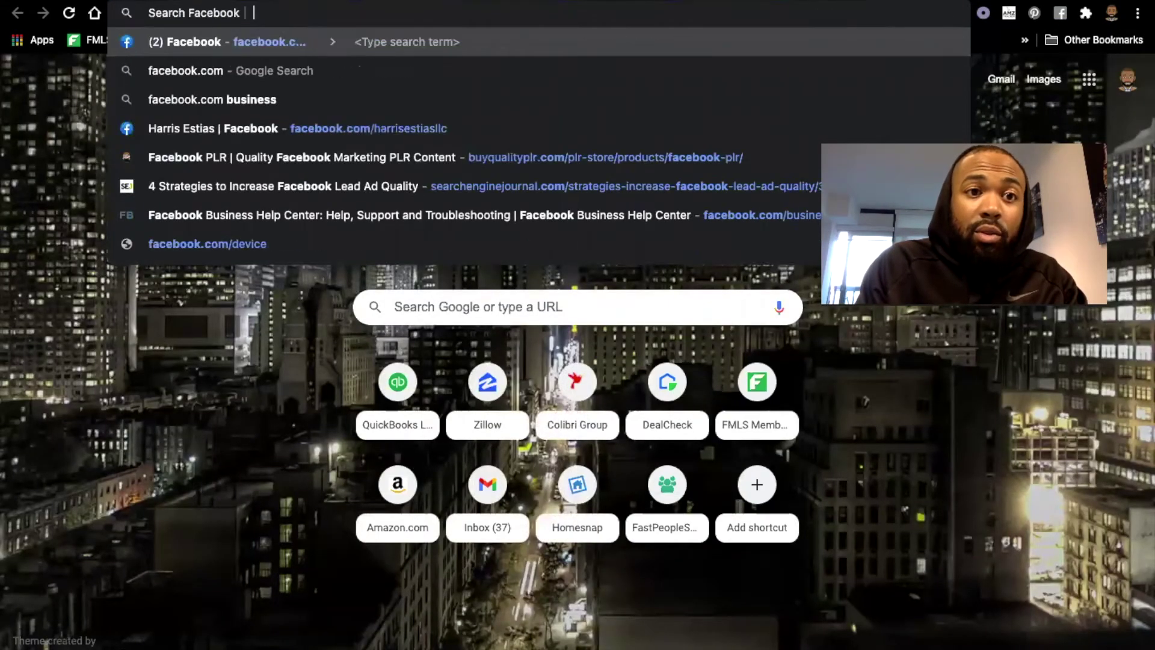
{"action": "left_click", "coordinate": [574, 81]}
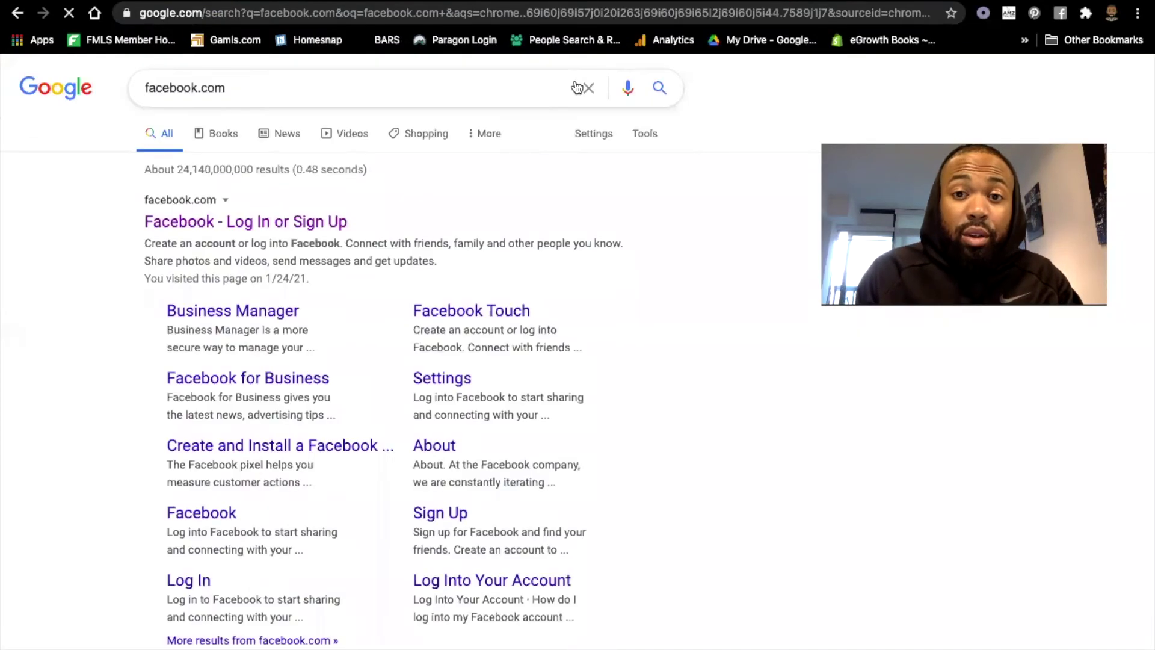
Open Facebook from the results and show the Messenger chats panel.
{"action": "left_click", "coordinate": [284, 228]}
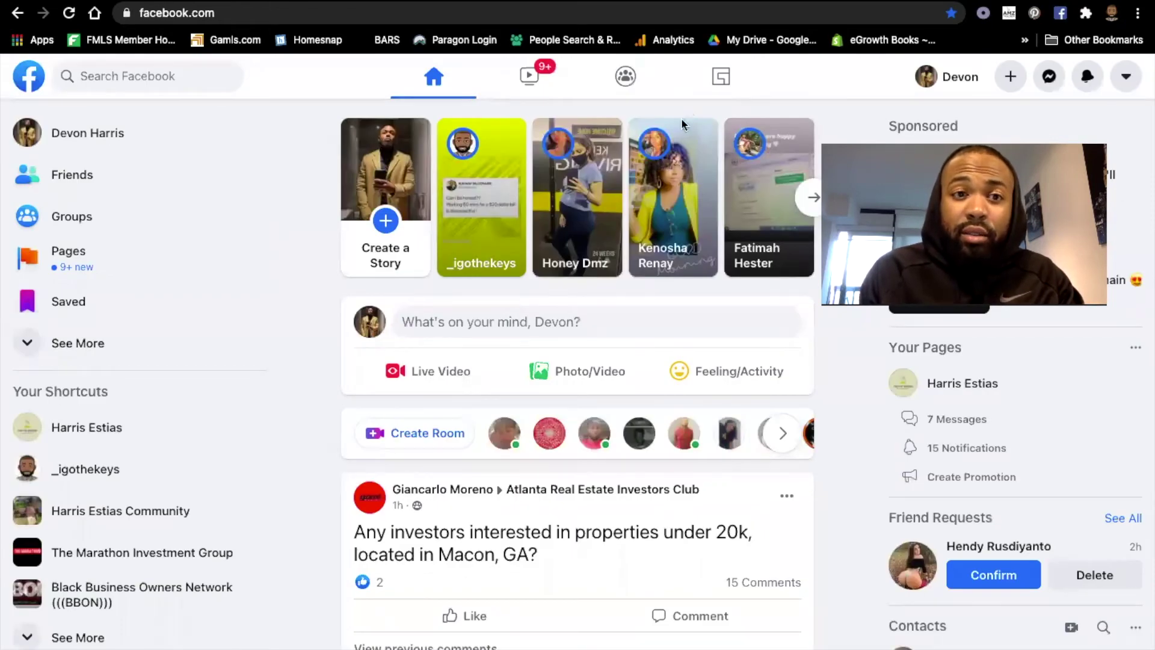
{"action": "scroll", "coordinate": [113, 313], "scroll_direction": "down", "scroll_amount": 1}
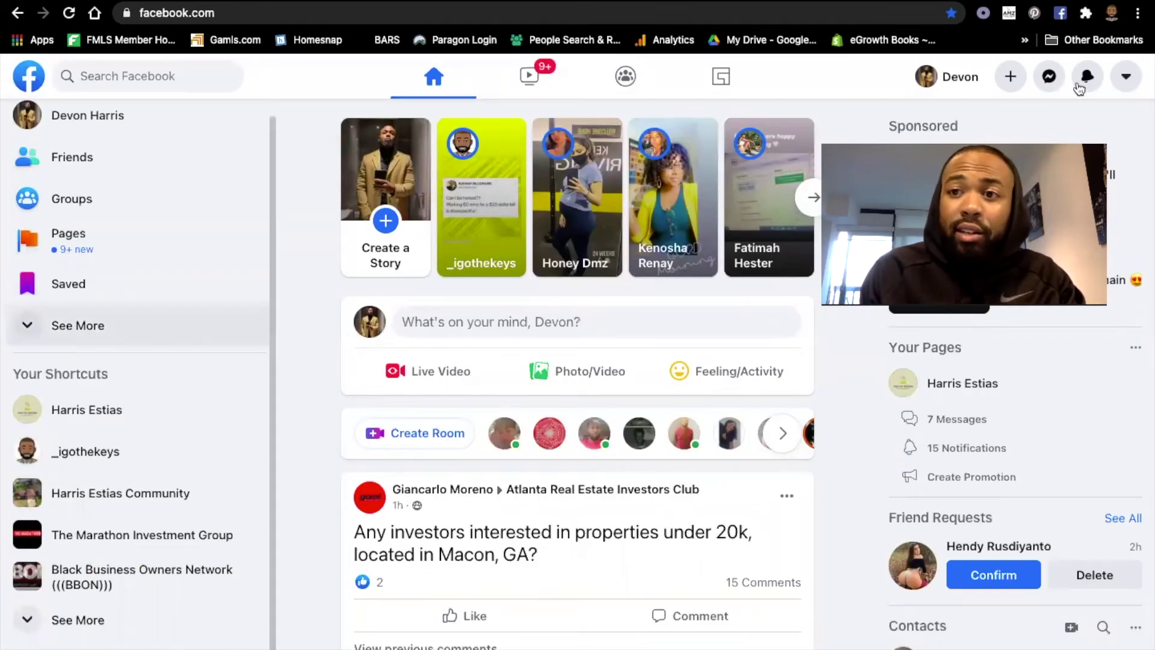
{"action": "left_click", "coordinate": [1049, 77]}
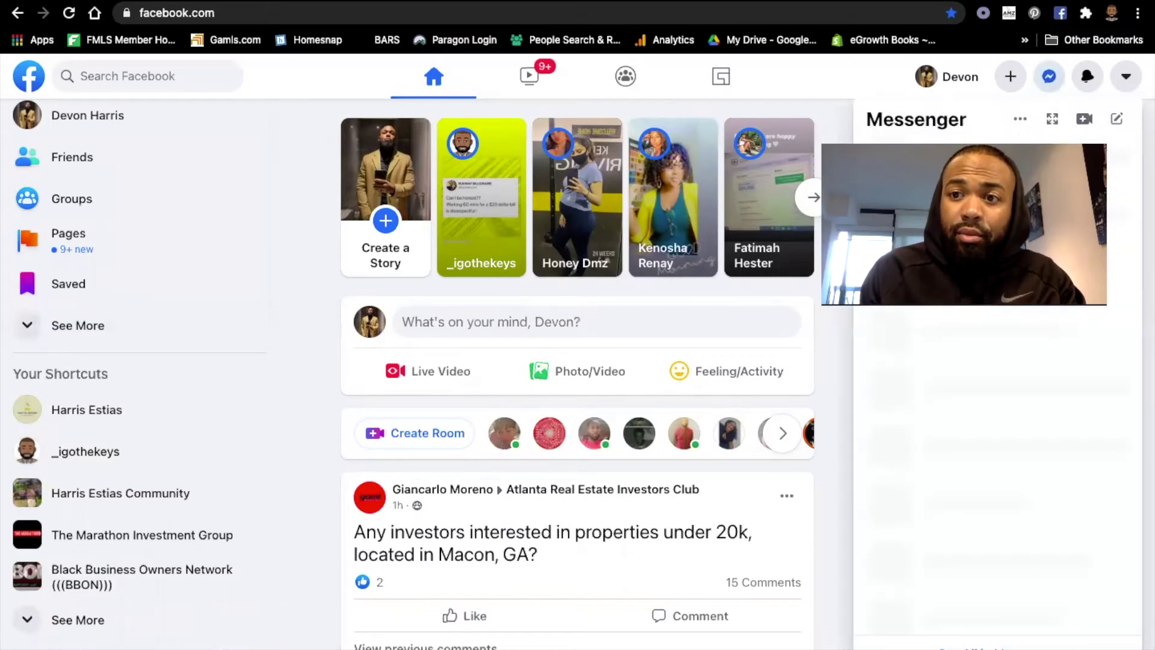
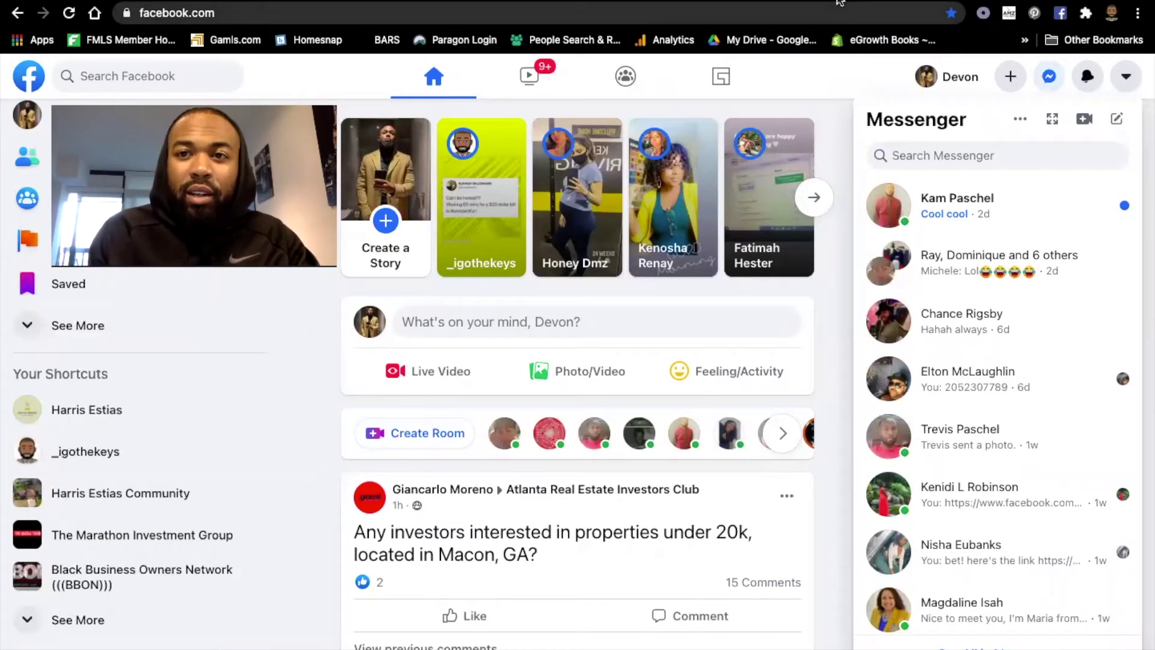
Fill the support form's Subject Title with 'Disapproved Ad Assistance' and start the chat.
{"action": "left_click", "coordinate": [929, 3]}
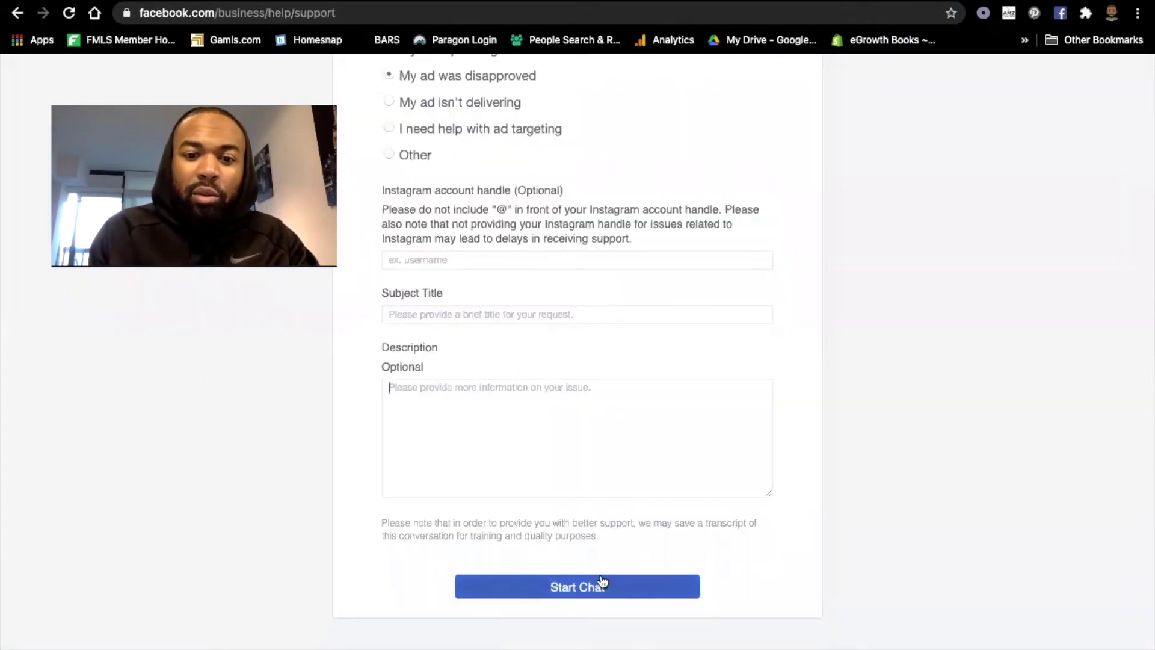
{"action": "scroll", "coordinate": [599, 583], "scroll_direction": "up", "scroll_amount": 5, "text": "ctrl"}
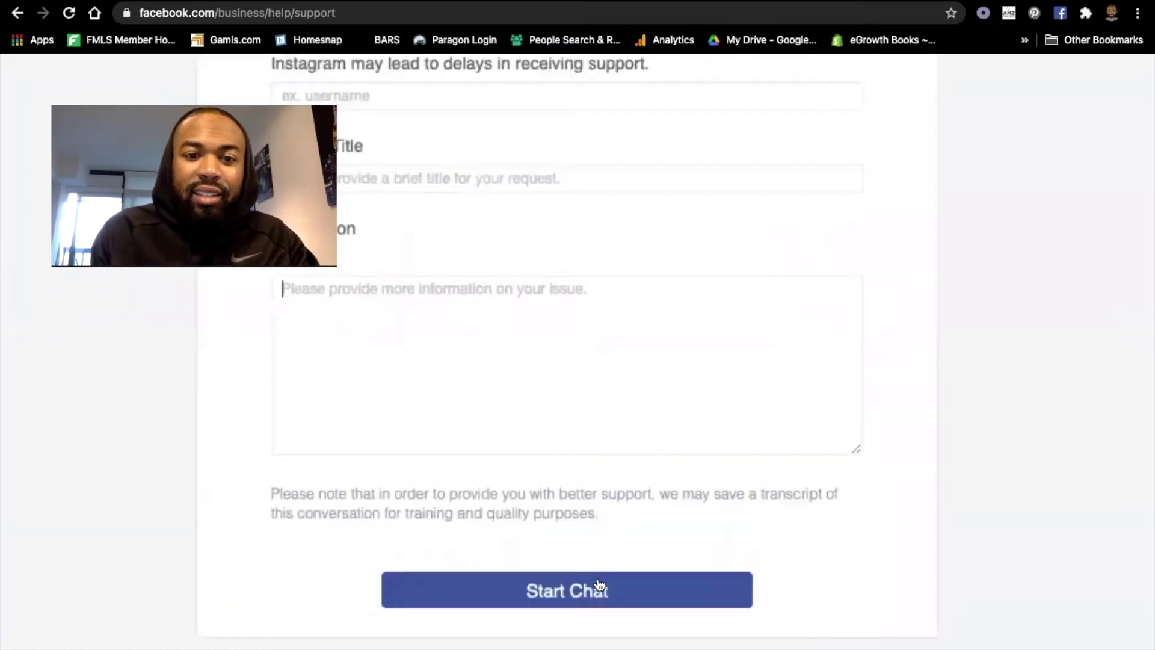
{"action": "left_click", "coordinate": [588, 593]}
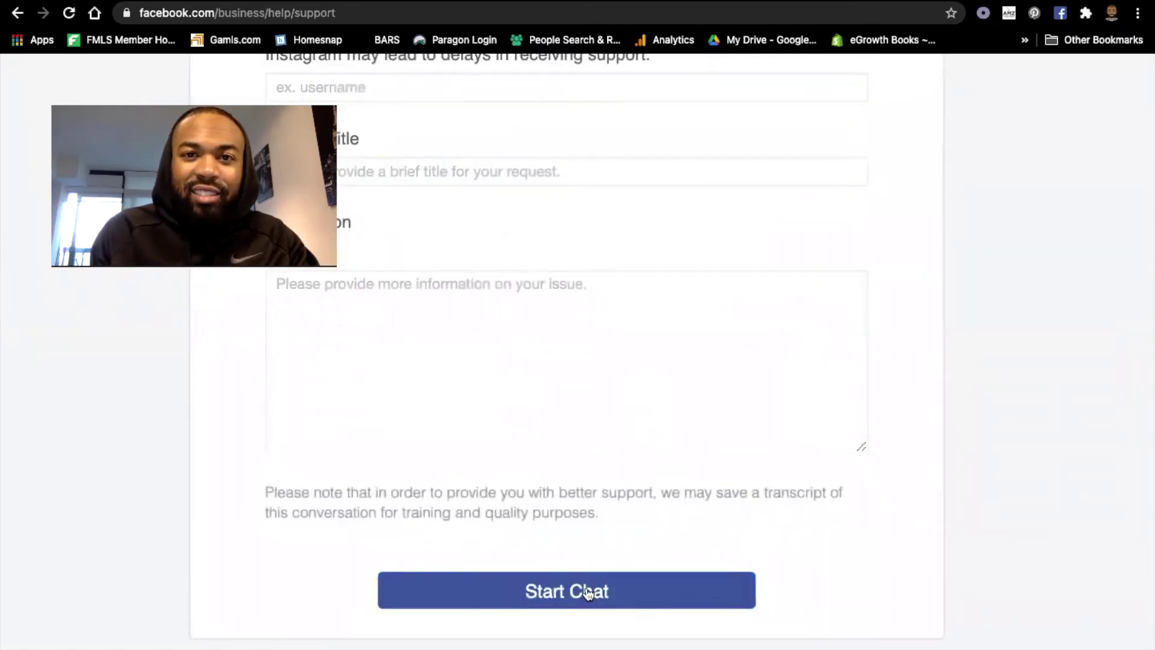
{"action": "left_click", "coordinate": [426, 170]}
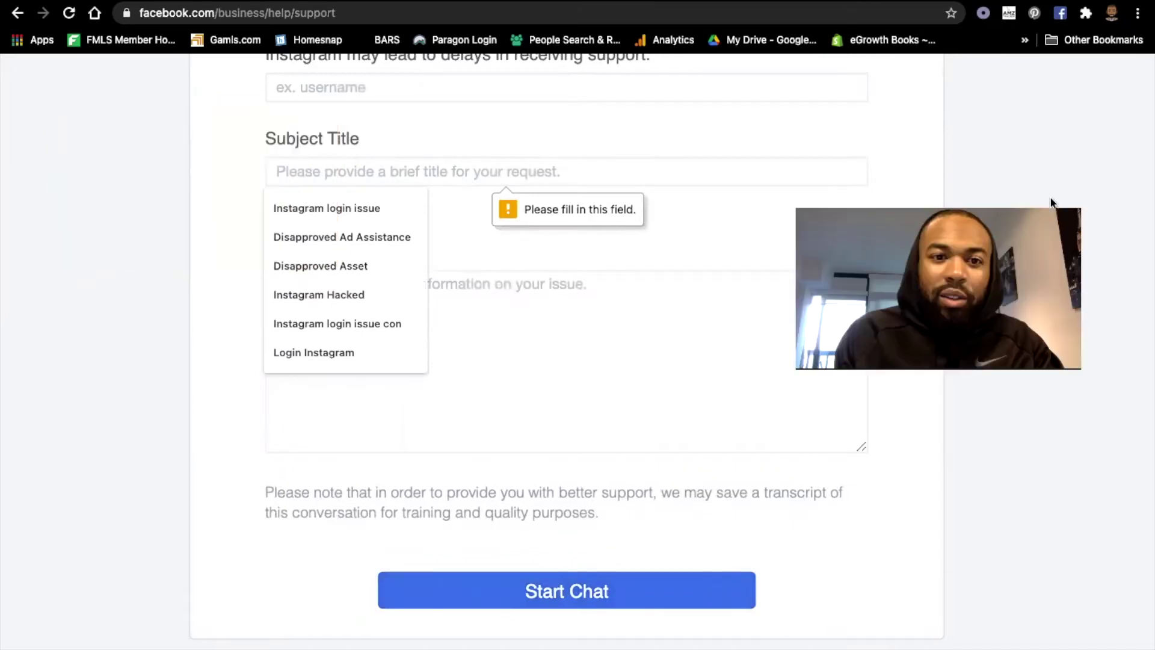
{"action": "left_click", "coordinate": [411, 235]}
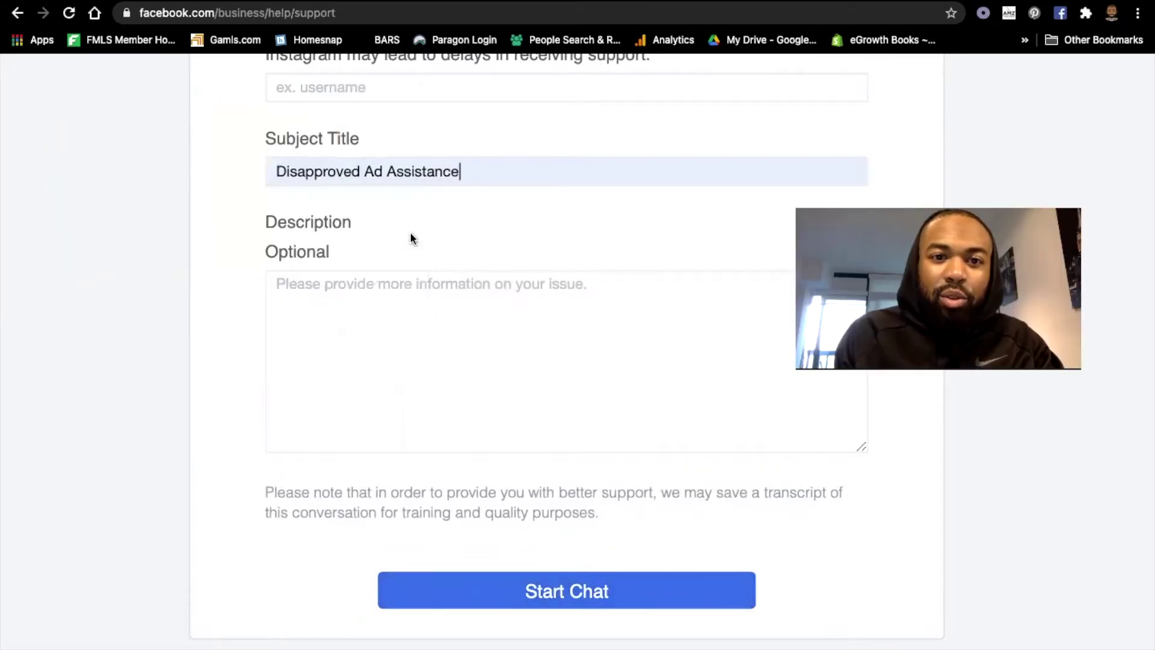
{"action": "left_click", "coordinate": [577, 590]}
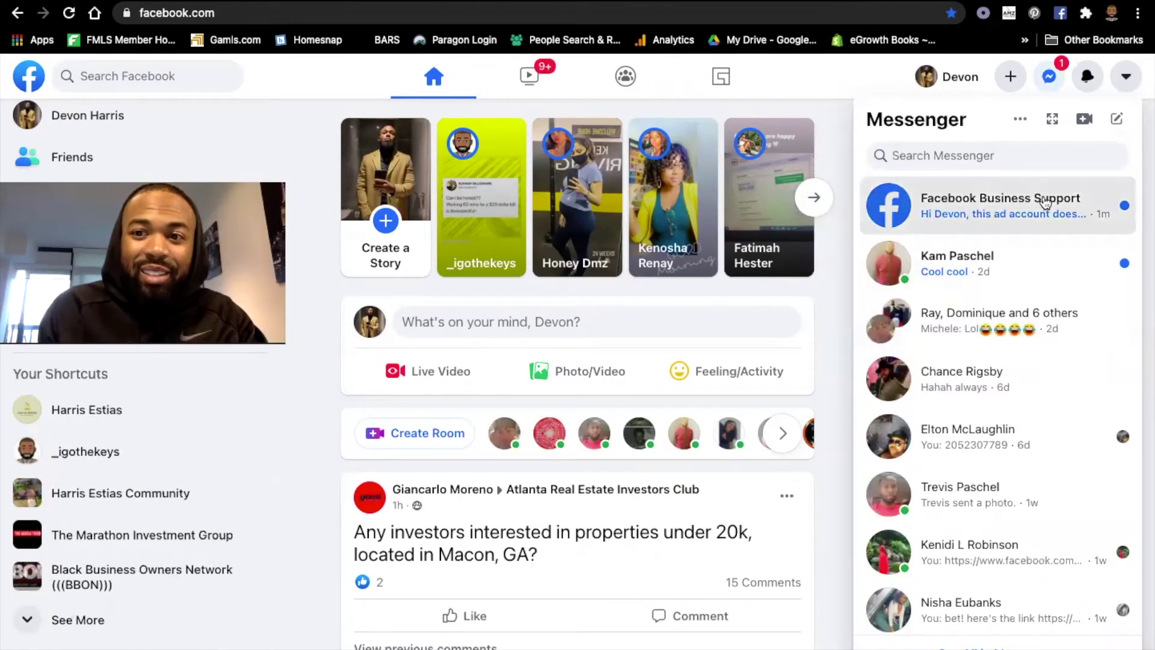
In the Facebook Business Support conversation, answer Yes to speaking with a Facebook representative.
{"action": "left_click", "coordinate": [975, 207]}
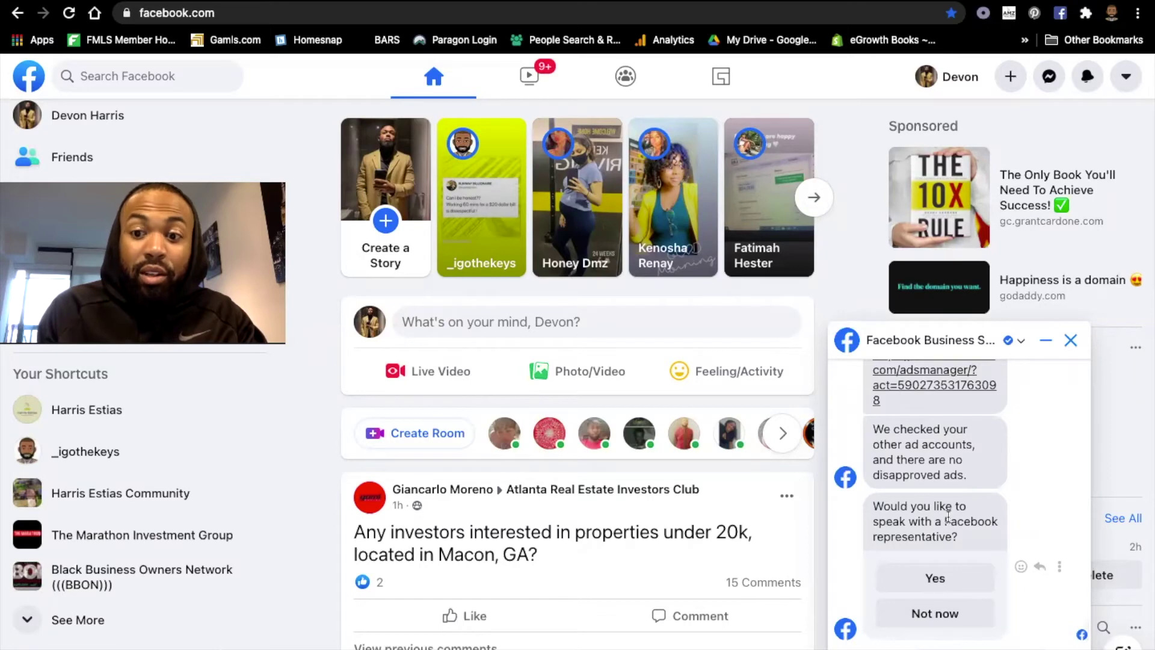
{"action": "left_click", "coordinate": [944, 583]}
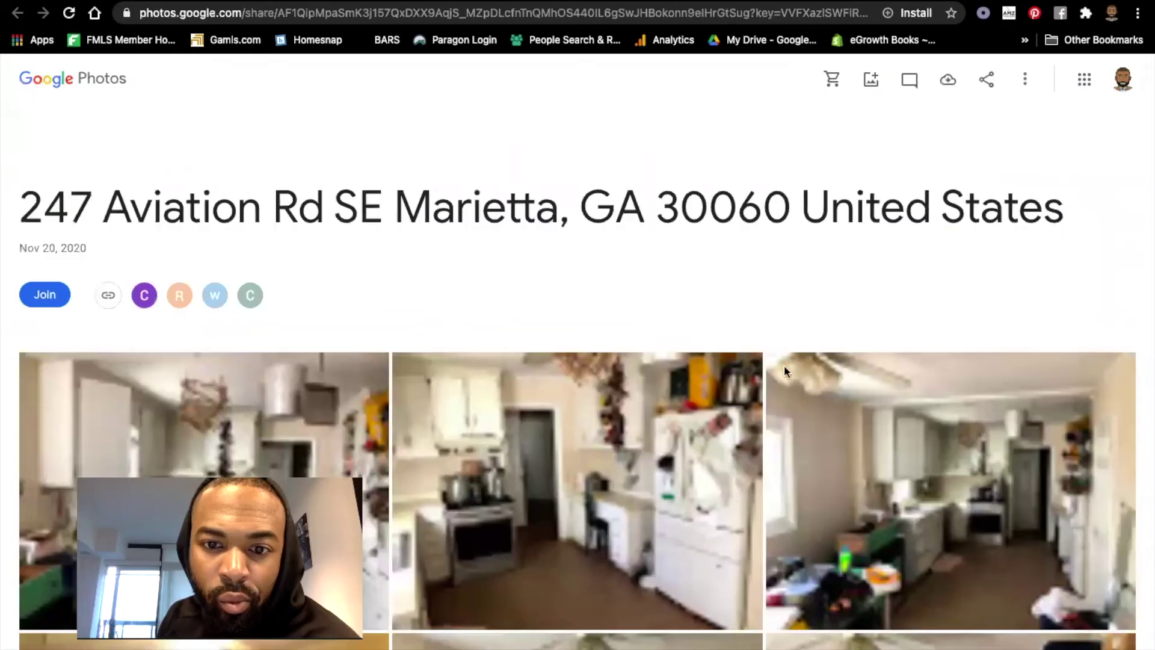
Scroll through the shared house album, view the chicken photo, then return to the album.
{"action": "scroll", "coordinate": [935, 343], "scroll_direction": "down", "scroll_amount": 2}
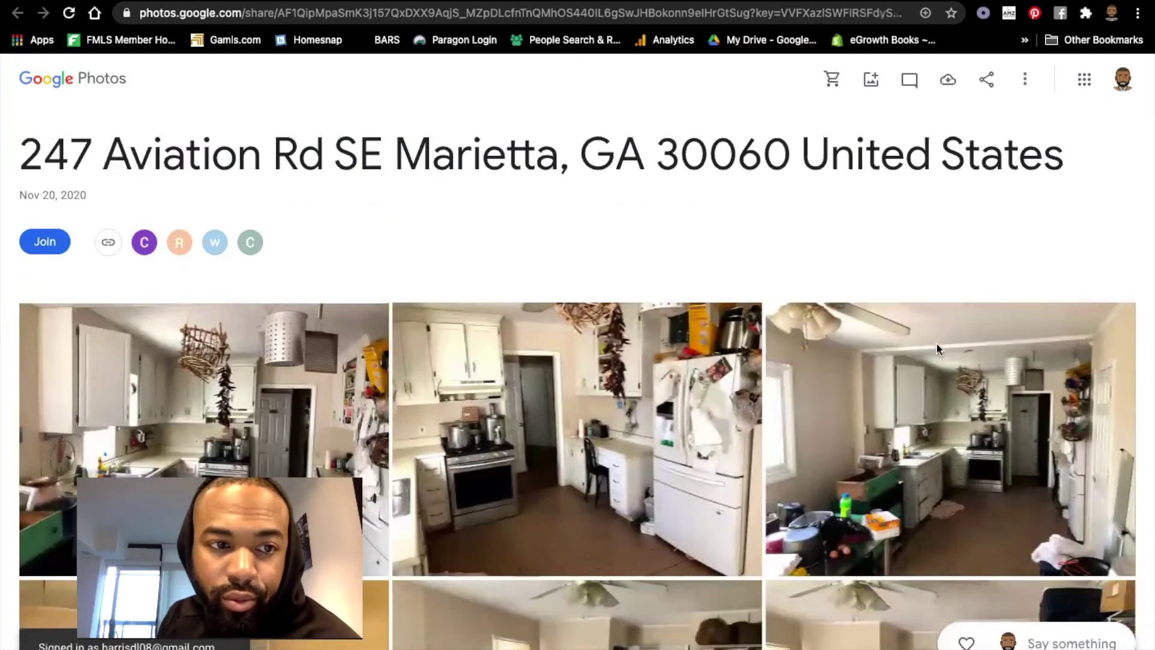
{"action": "scroll", "coordinate": [937, 350], "scroll_direction": "down", "scroll_amount": 6}
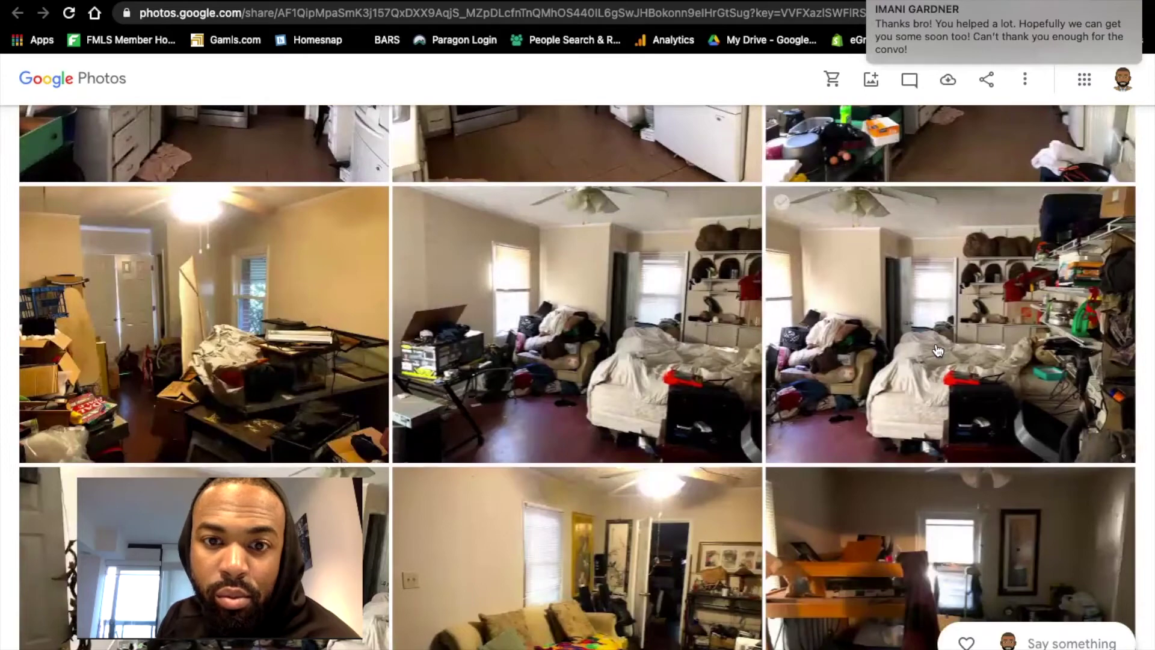
{"action": "scroll", "coordinate": [937, 350], "scroll_direction": "down", "scroll_amount": 10}
{"action": "scroll", "coordinate": [937, 350], "scroll_direction": "down", "scroll_amount": 8}
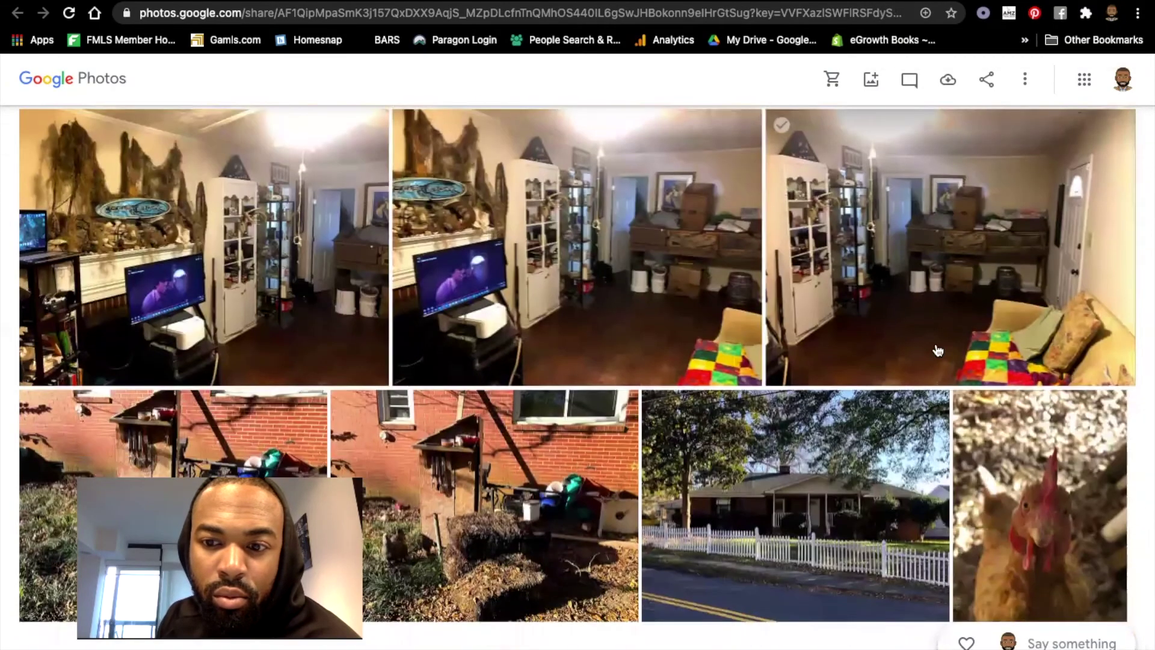
{"action": "left_click", "coordinate": [1041, 517]}
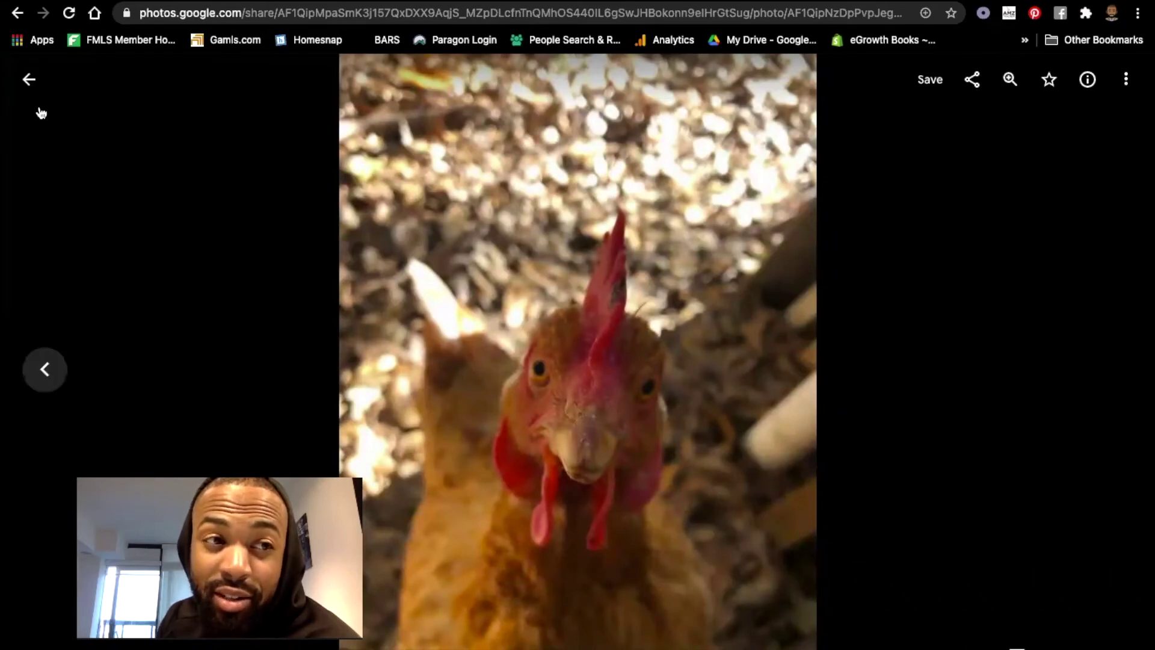
{"action": "left_click", "coordinate": [41, 89]}
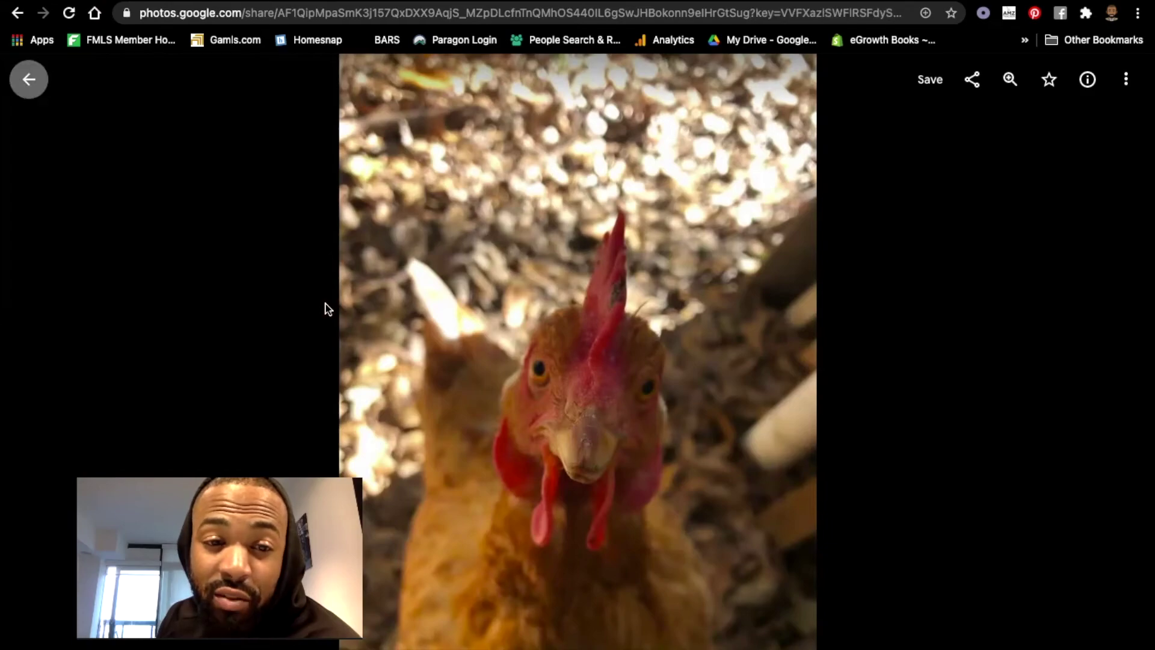
Scroll back to the chicken photo and open it full-screen.
{"action": "scroll", "coordinate": [708, 360], "scroll_direction": "up", "scroll_amount": 3}
{"action": "scroll", "coordinate": [708, 360], "scroll_direction": "up", "scroll_amount": 10}
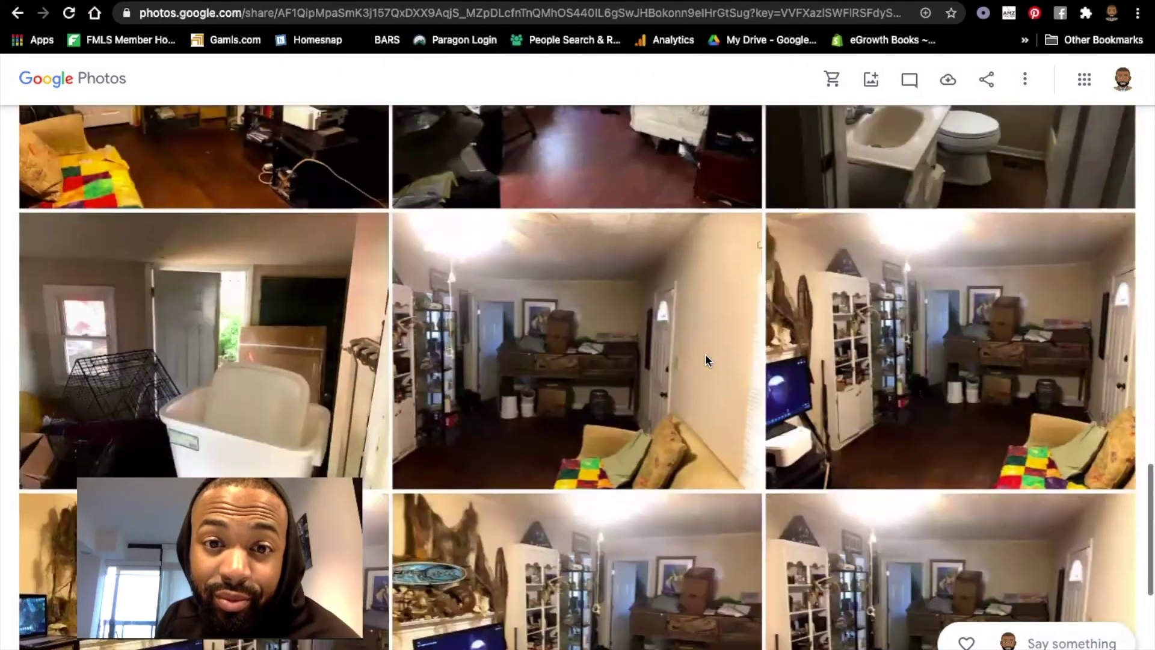
{"action": "scroll", "coordinate": [708, 360], "scroll_direction": "up", "scroll_amount": 10}
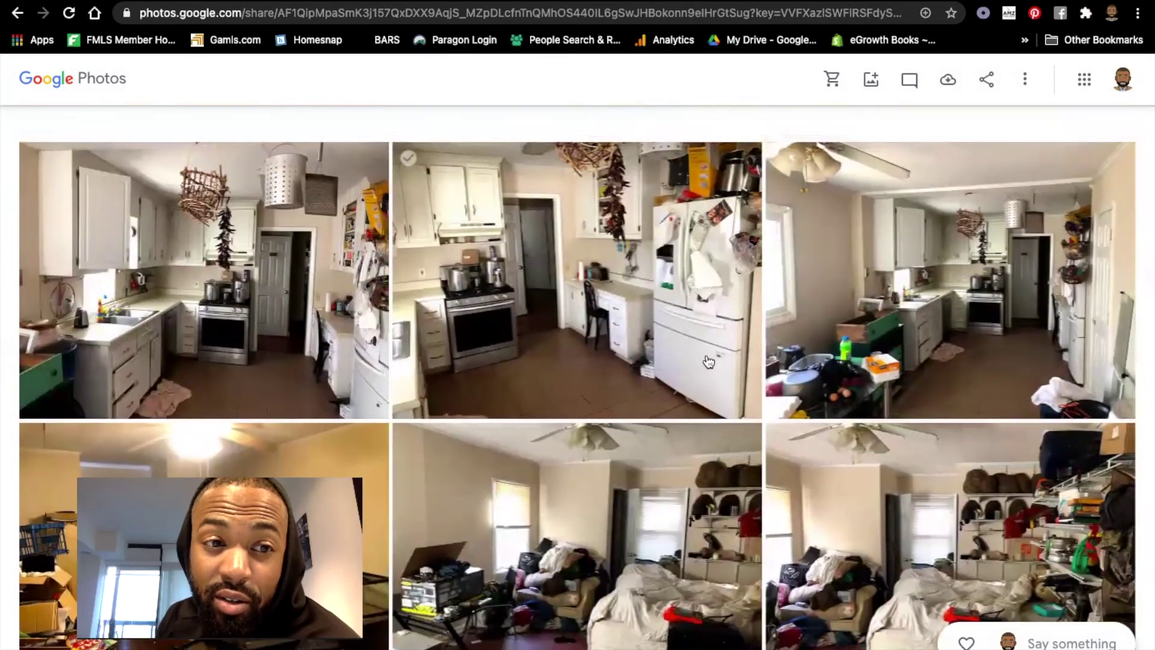
{"action": "scroll", "coordinate": [708, 361], "scroll_direction": "down", "scroll_amount": 12}
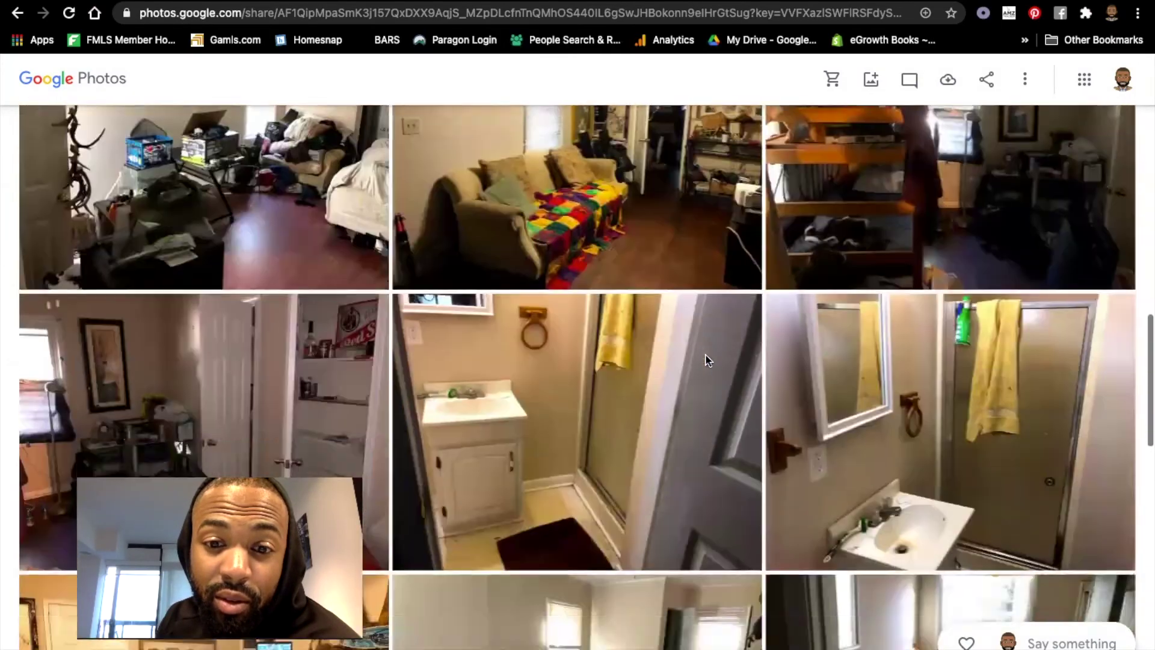
{"action": "scroll", "coordinate": [708, 360], "scroll_direction": "down", "scroll_amount": 15}
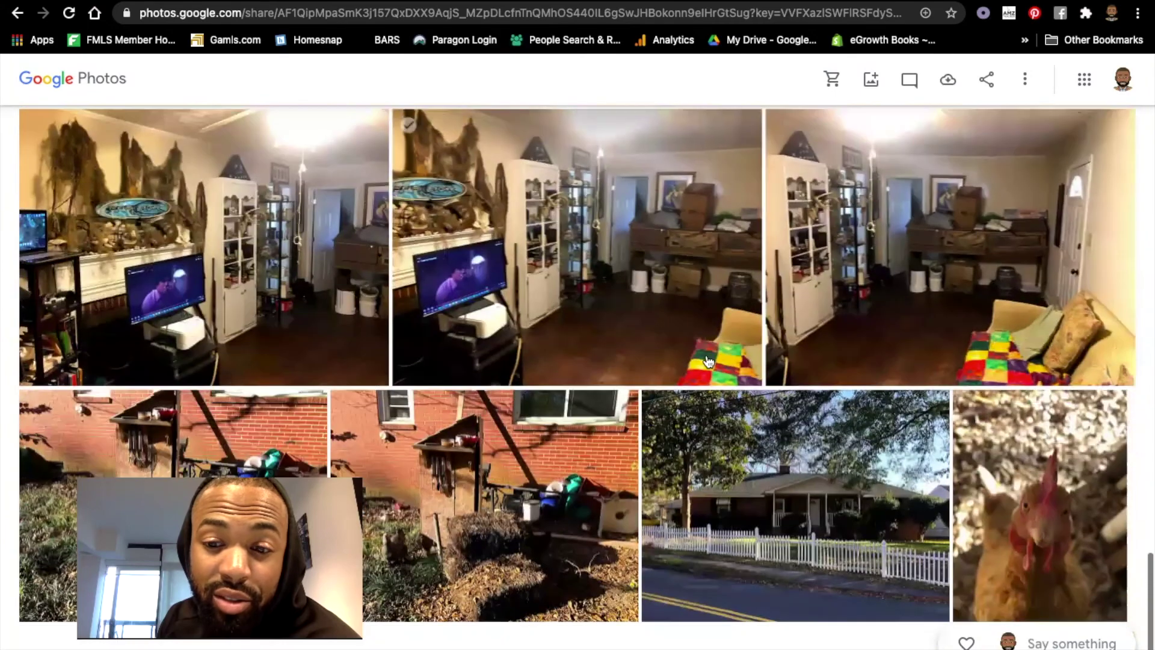
{"action": "left_click", "coordinate": [980, 497]}
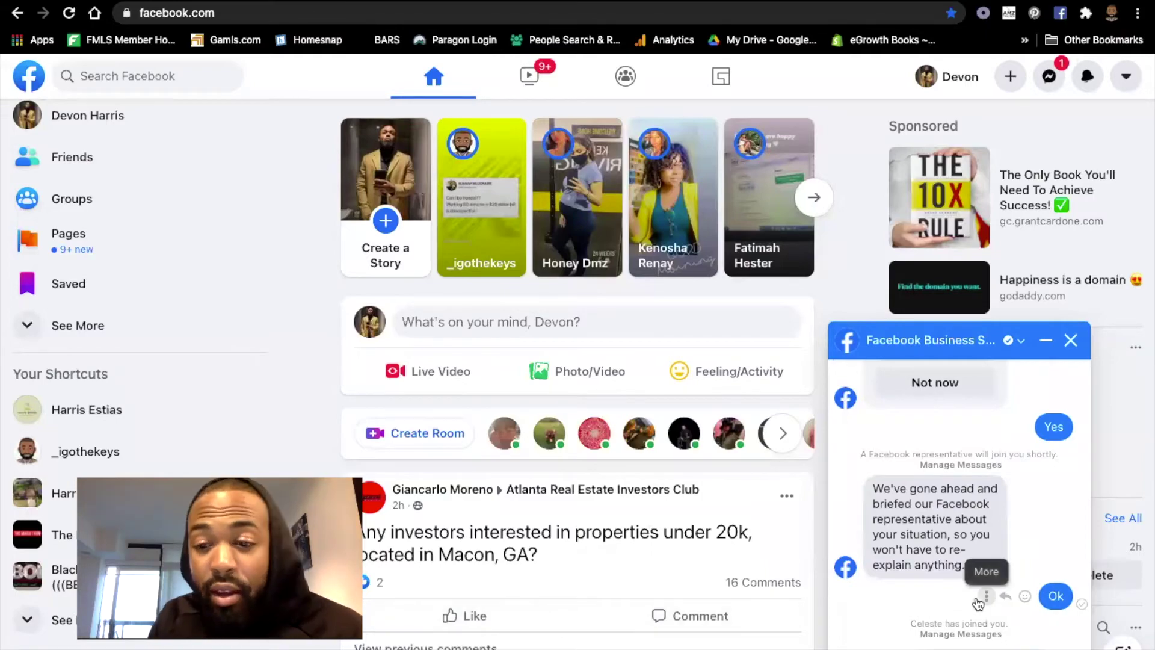
Scroll the Business Support chat to read the Concierge Support representative's message about disapproved ads.
{"action": "scroll", "coordinate": [977, 602], "scroll_direction": "up", "scroll_amount": 5}
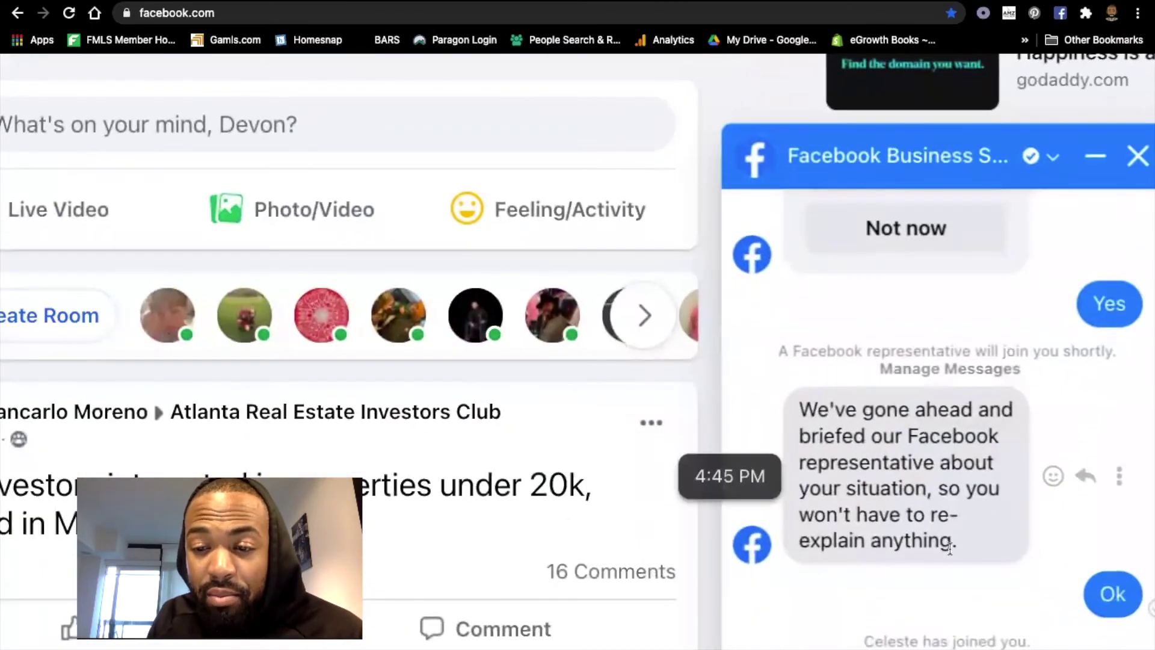
{"action": "scroll", "coordinate": [1038, 582], "scroll_direction": "down", "scroll_amount": 5}
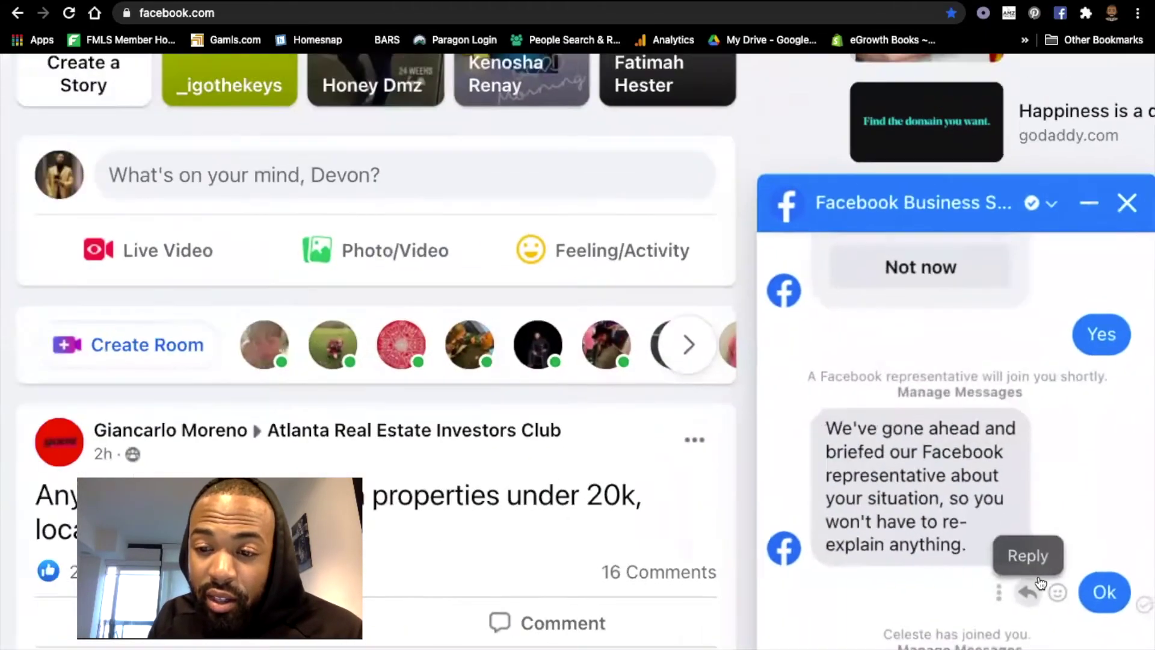
{"action": "scroll", "coordinate": [891, 623], "scroll_direction": "down", "scroll_amount": 3}
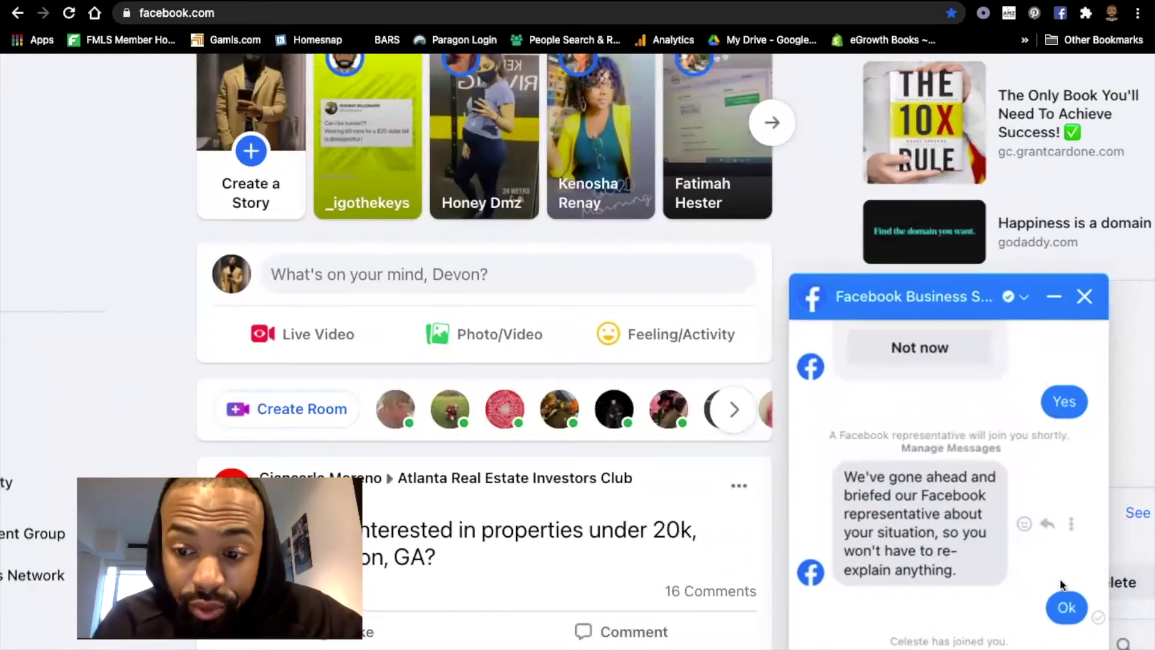
{"action": "scroll", "coordinate": [1060, 583], "scroll_direction": "down", "scroll_amount": 3}
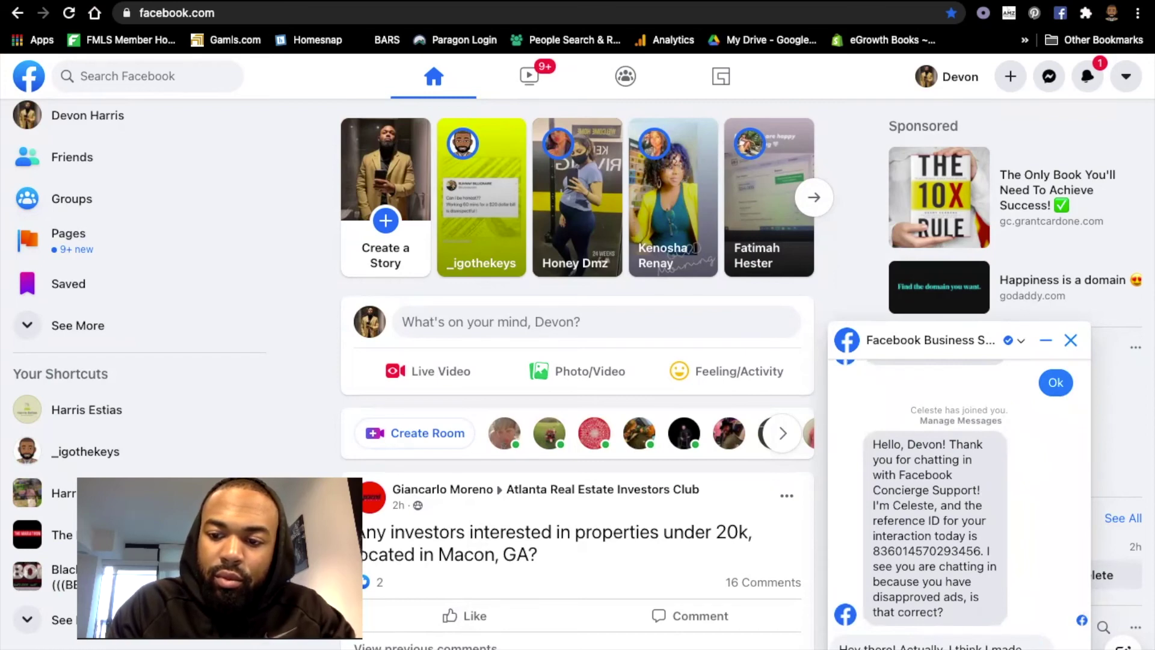
{"action": "scroll", "coordinate": [960, 505], "scroll_direction": "down", "scroll_amount": 3}
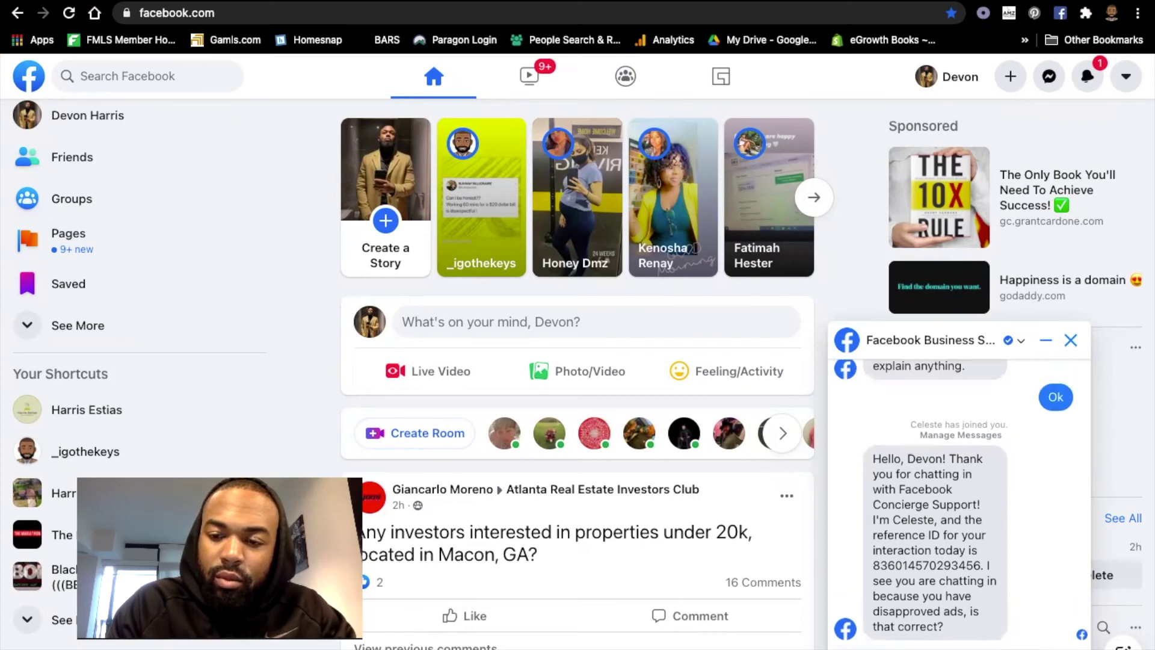